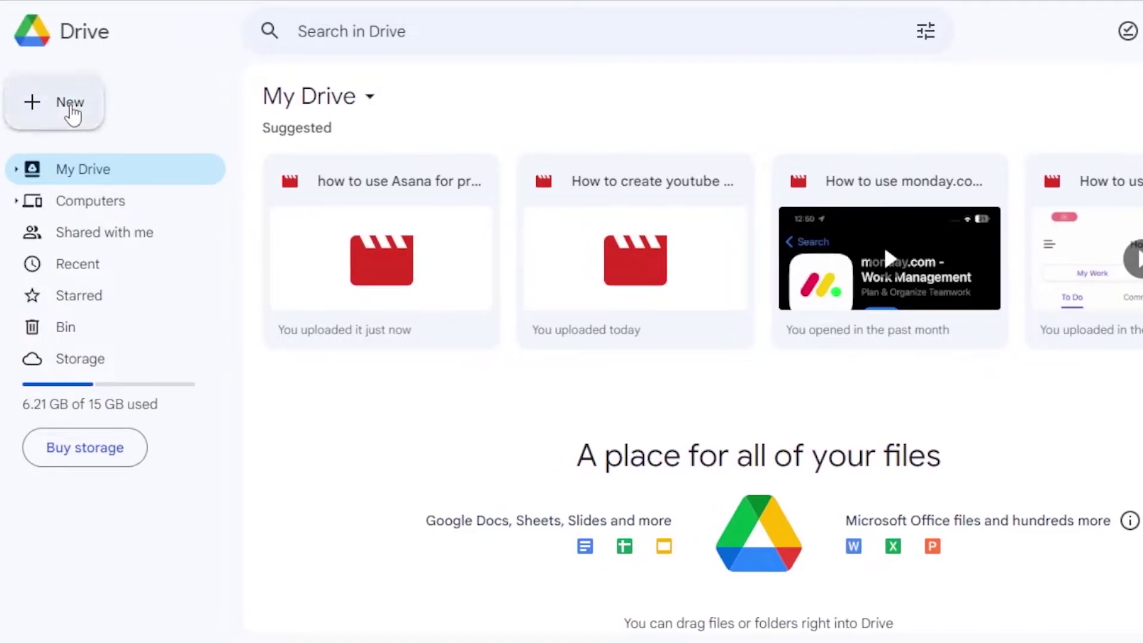
- Create a new Google Sites site from Google Drive's New > More menu
click(70, 110)
mouse_move(252, 366)
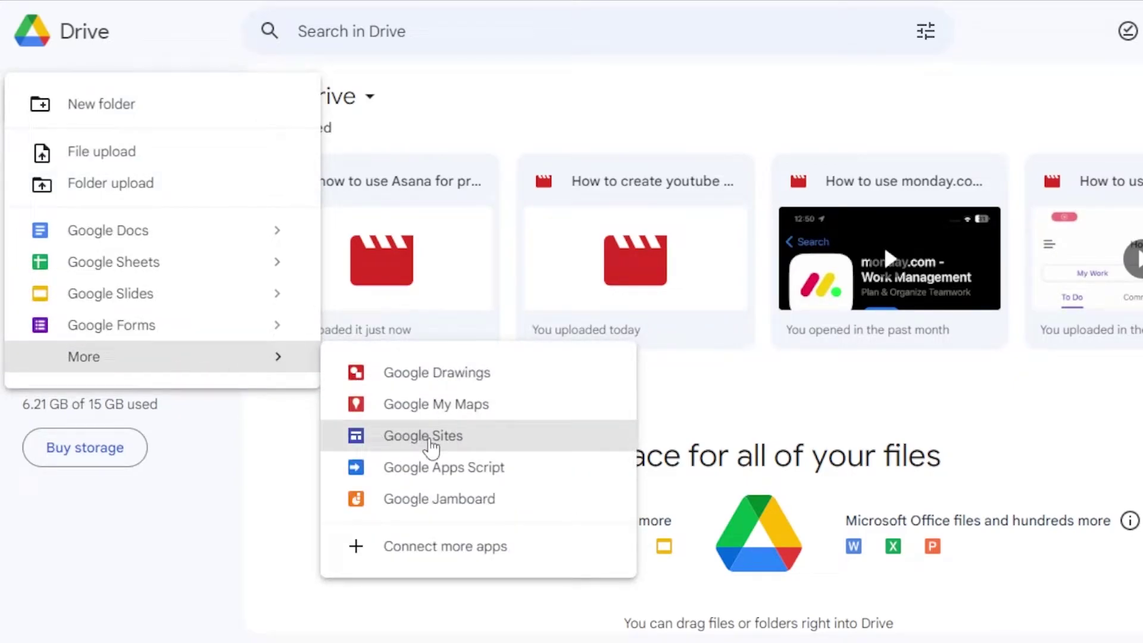
click(430, 441)
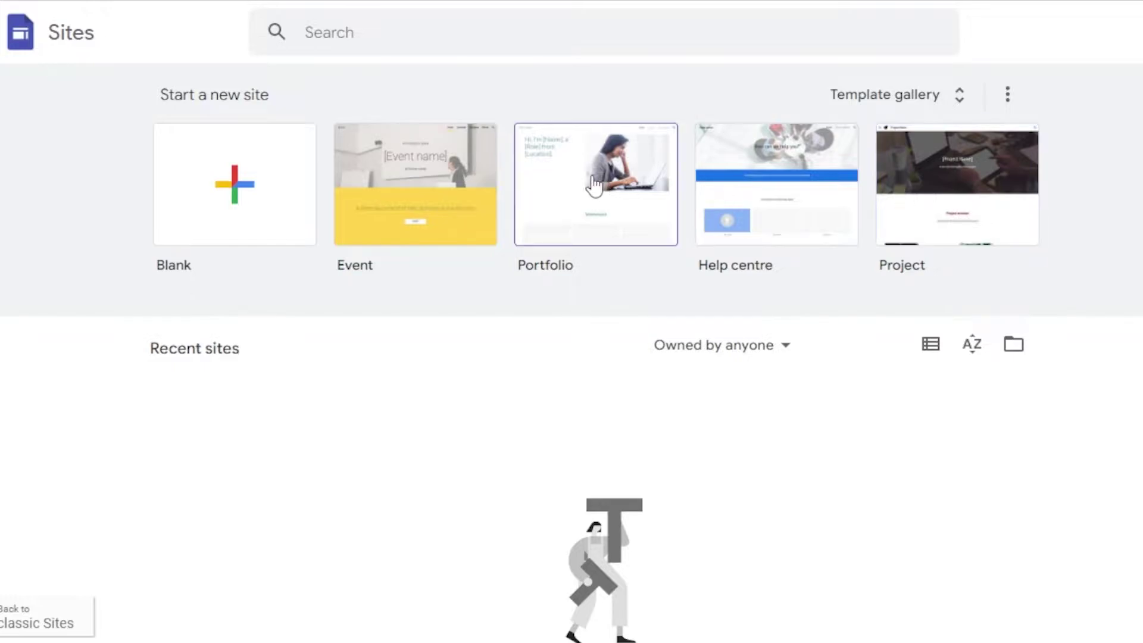
- Start a blank site and rename it from 'Untitled site' to 'CM Marketing'
click(236, 189)
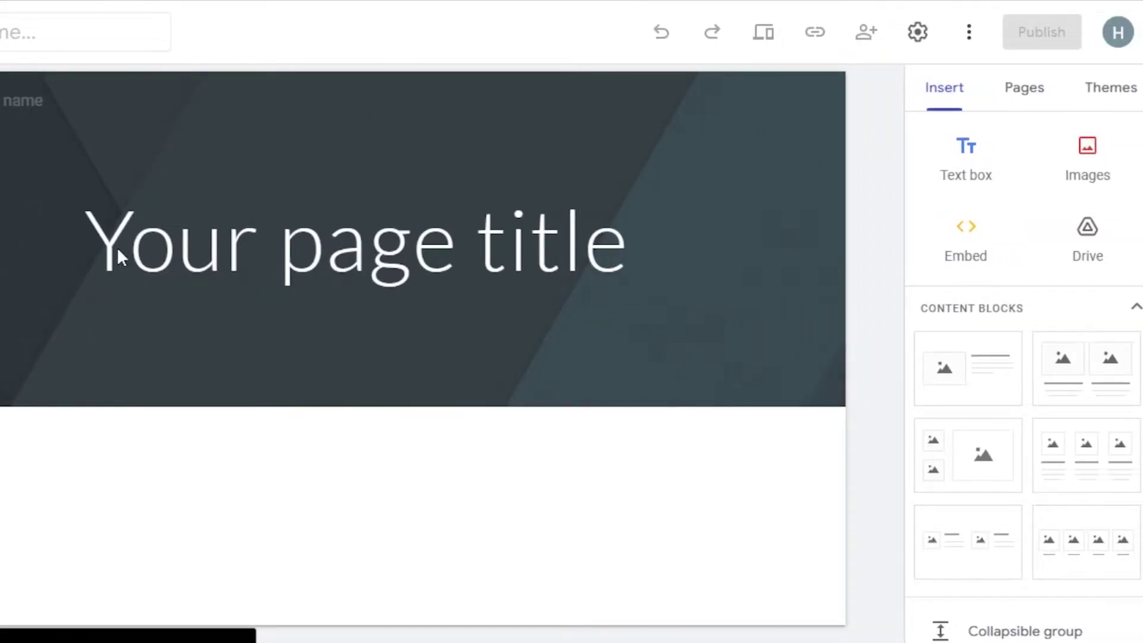
click(116, 246)
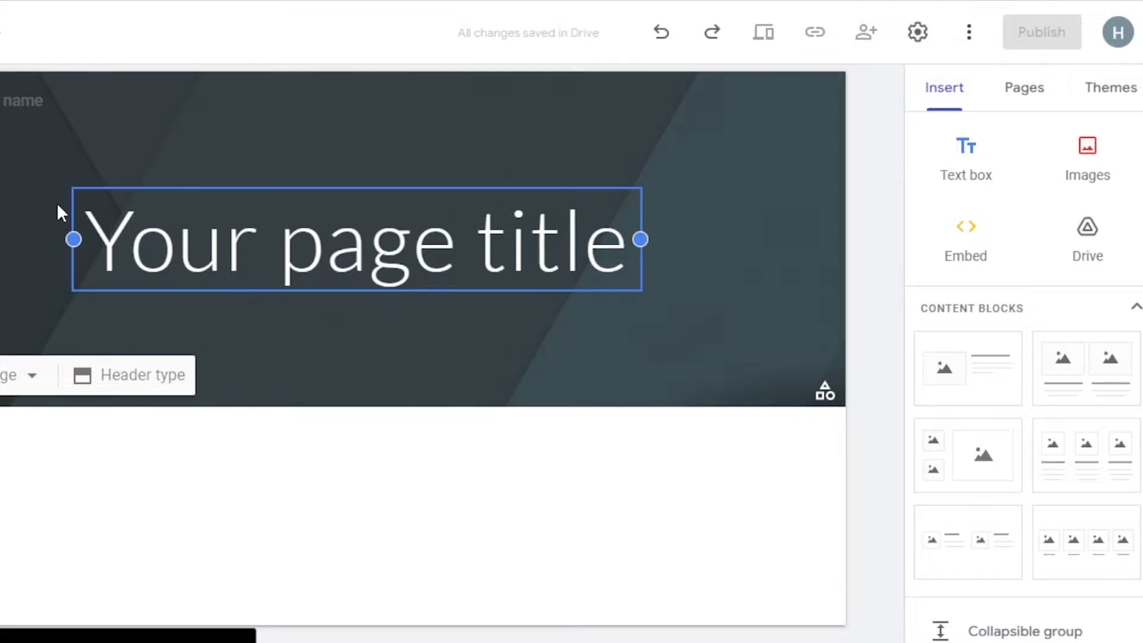
click(29, 31)
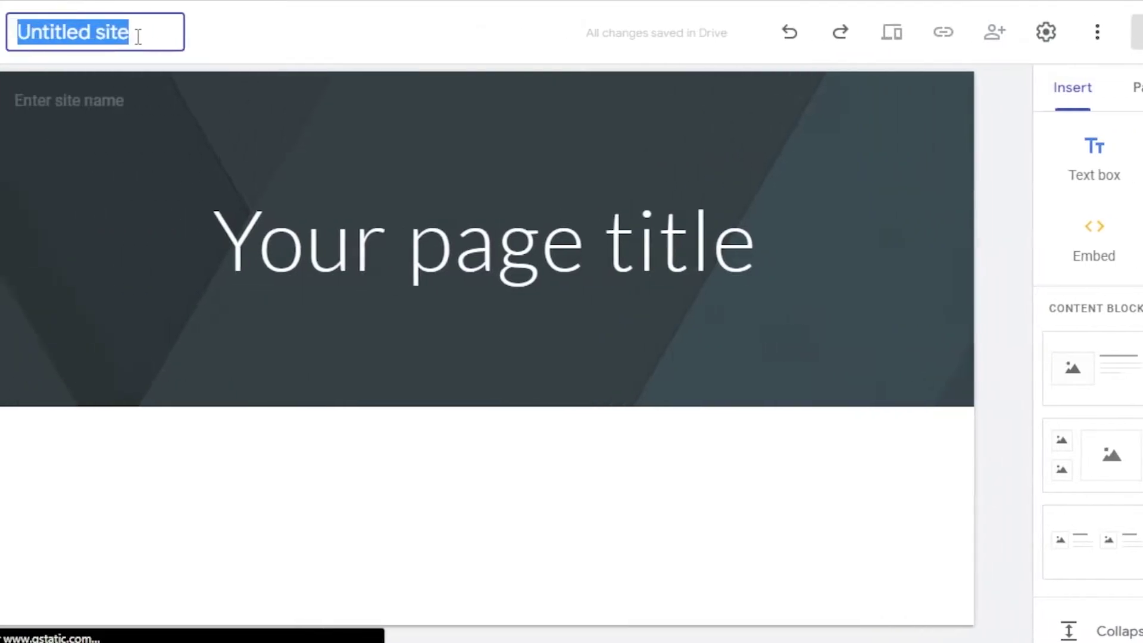
key(BackSpace)
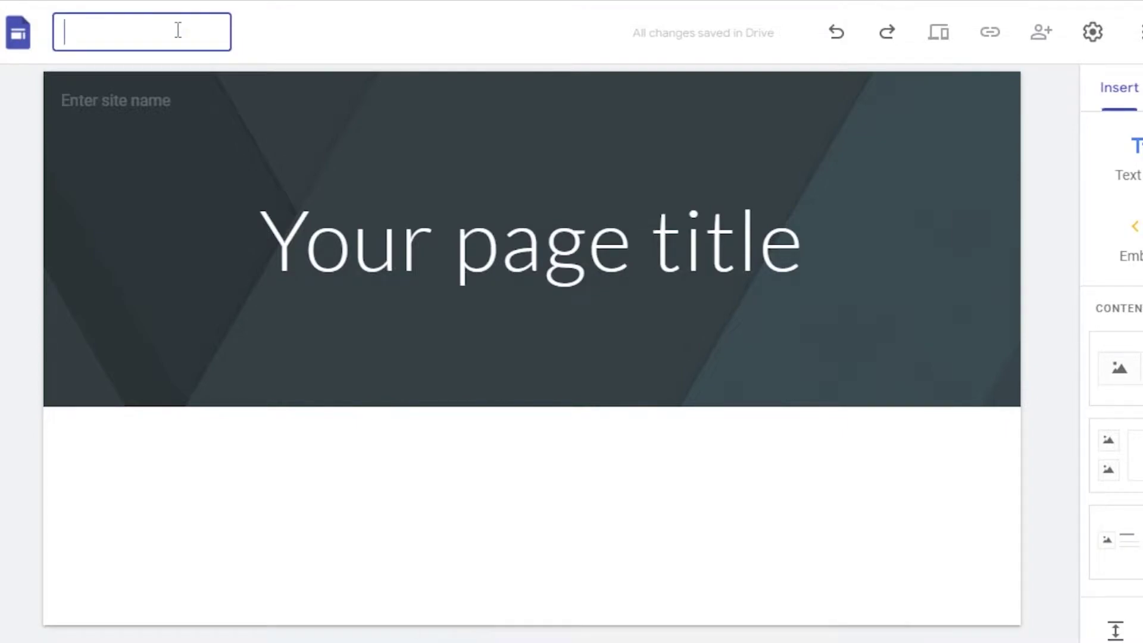
text(CM Marketing)
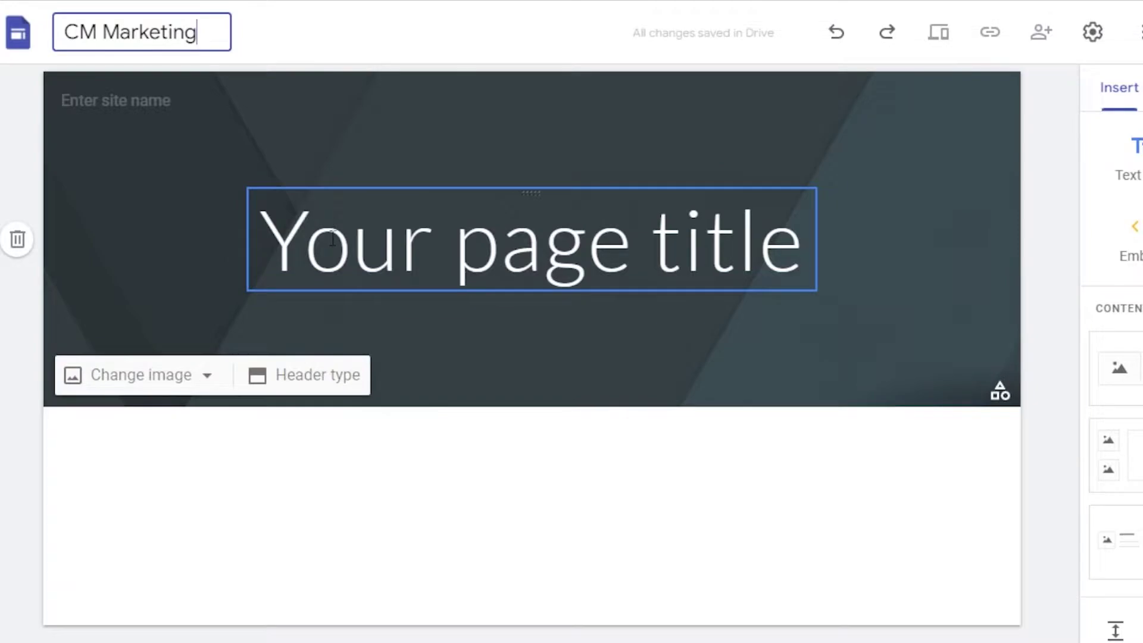
click(332, 238)
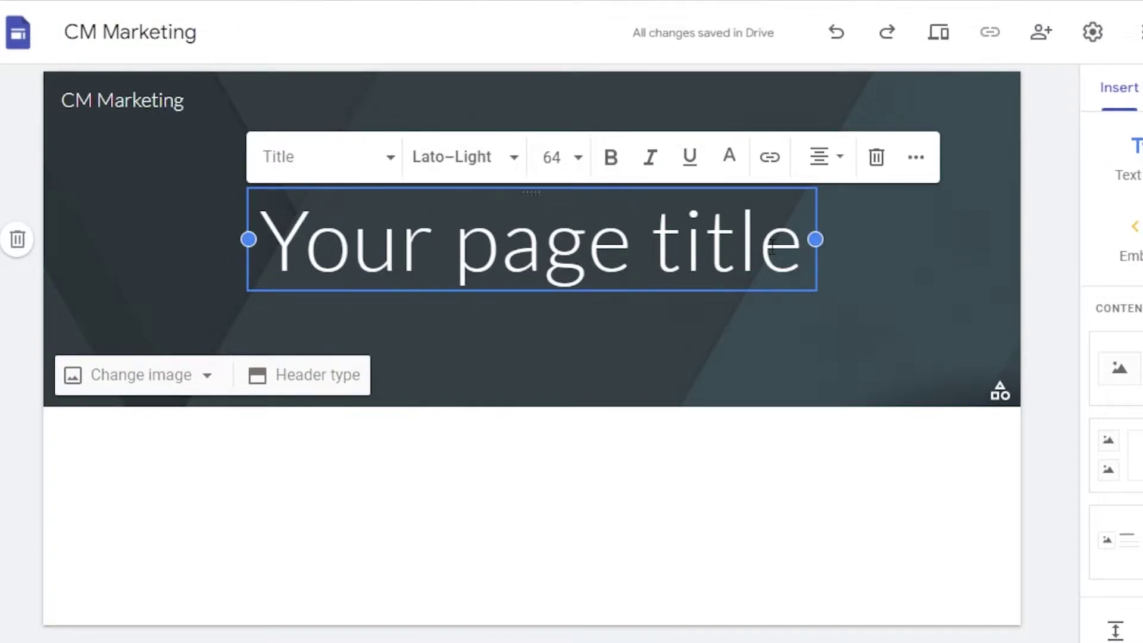
- Replace the 'Your page title' placeholder with the pasted title 'CM MARKETING'
click(802, 256)
key(BackSpace)
key(BackSpace)
key(BackSpace)
key(BackSpace)
key(BackSpace)
key(BackSpace)
key(BackSpace)
key(BackSpace)
key(BackSpace)
key(BackSpace)
key(BackSpace)
key(BackSpace)
key(BackSpace)
key(BackSpace)
key(BackSpace)
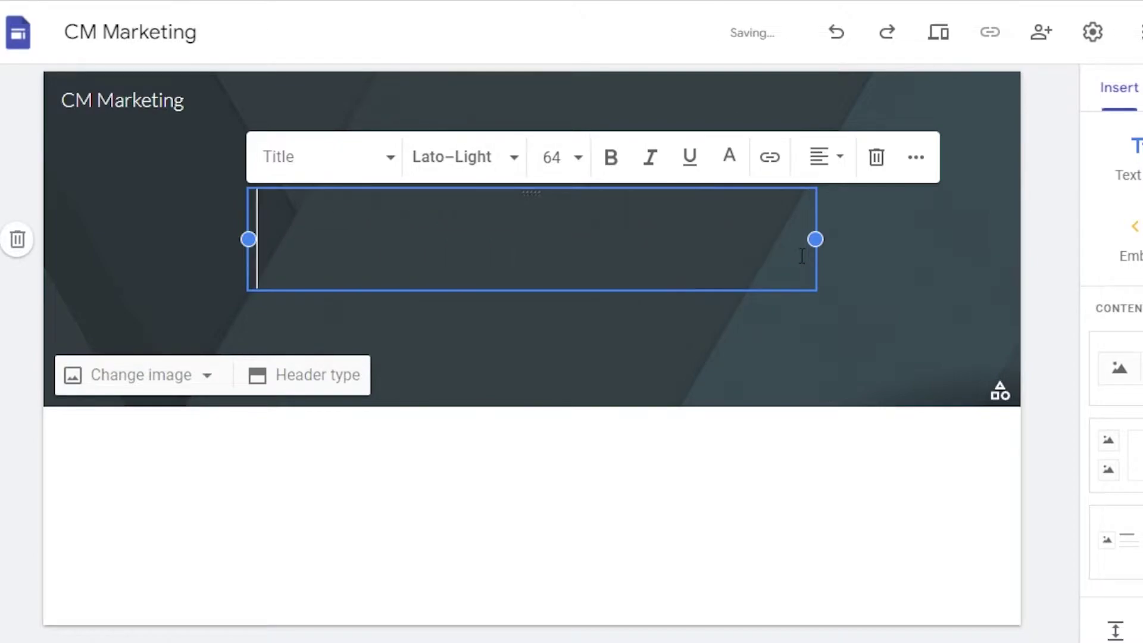
text(CM MARKETING)
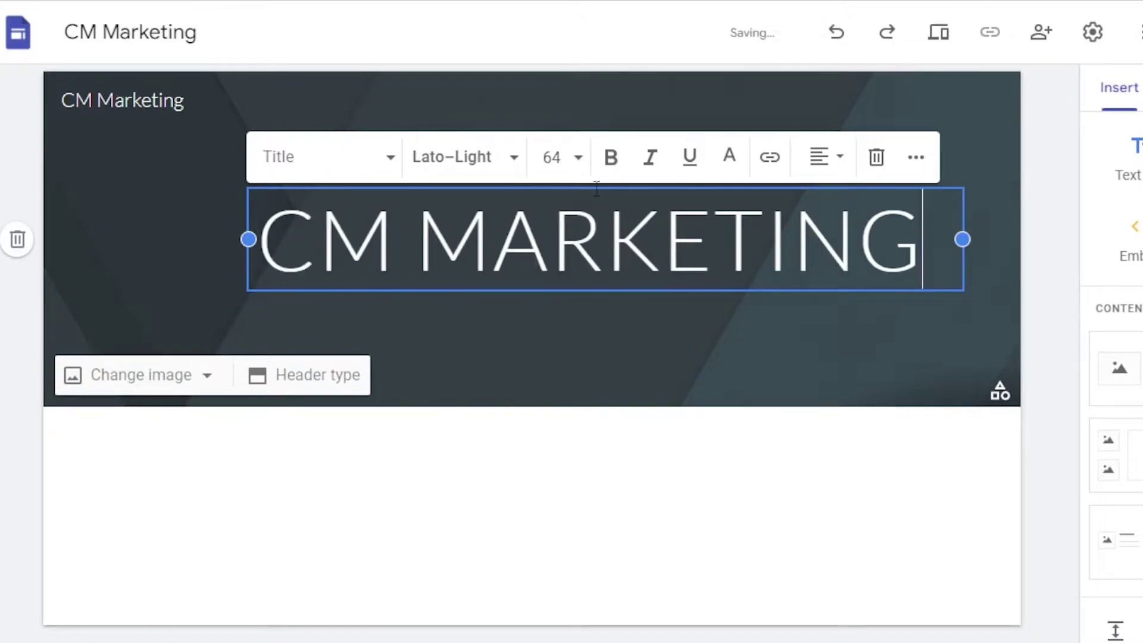
drag(598, 190, 564, 189)
click(847, 306)
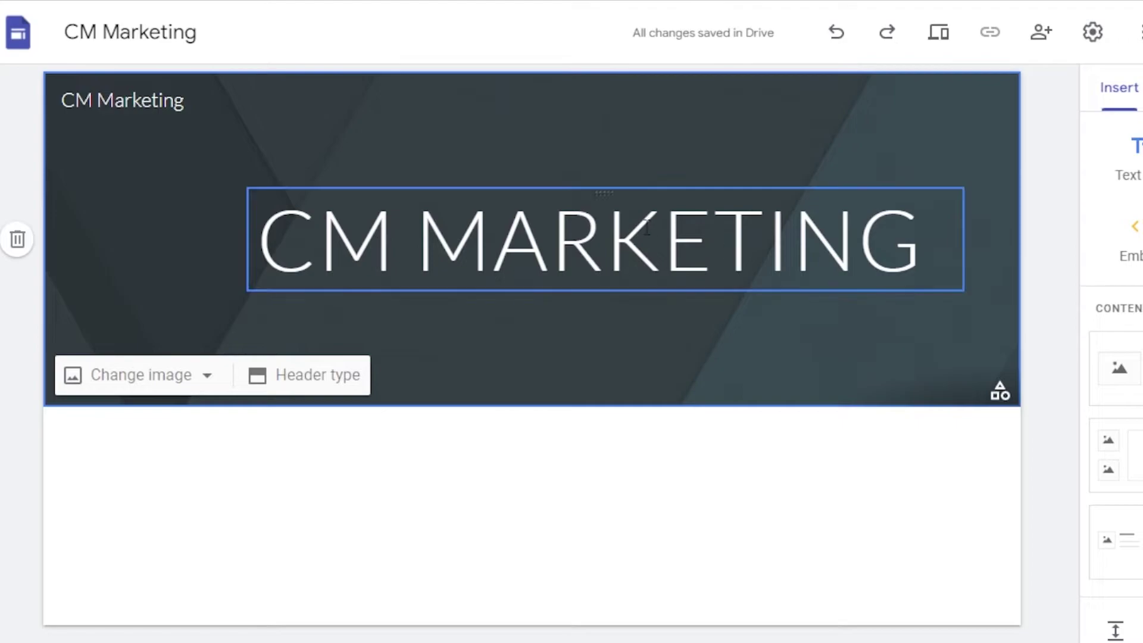
drag(647, 227, 585, 226)
click(991, 213)
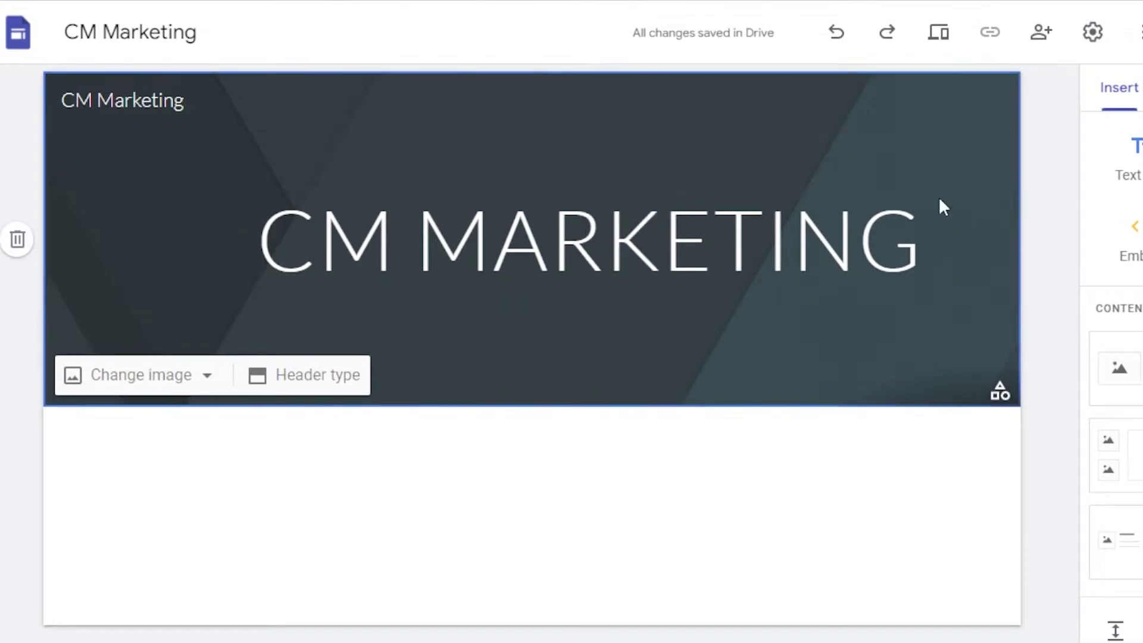
- Finish the title edit and bring up the Themes panel, with Simple currently applied
click(660, 238)
click(1001, 274)
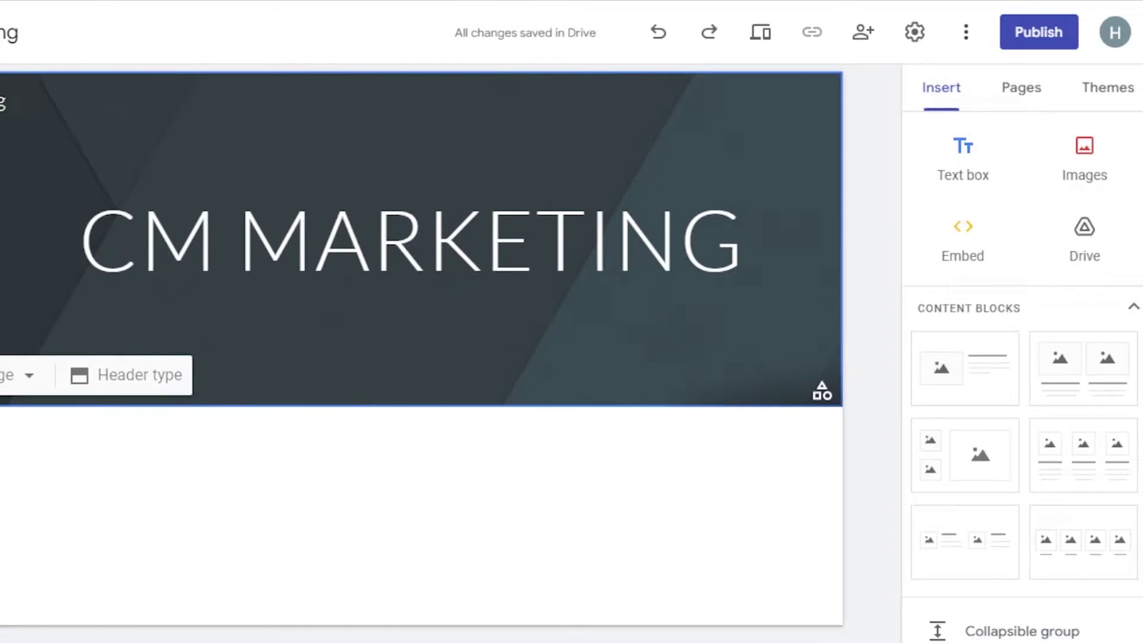
scroll(1022, 377, down, 3)
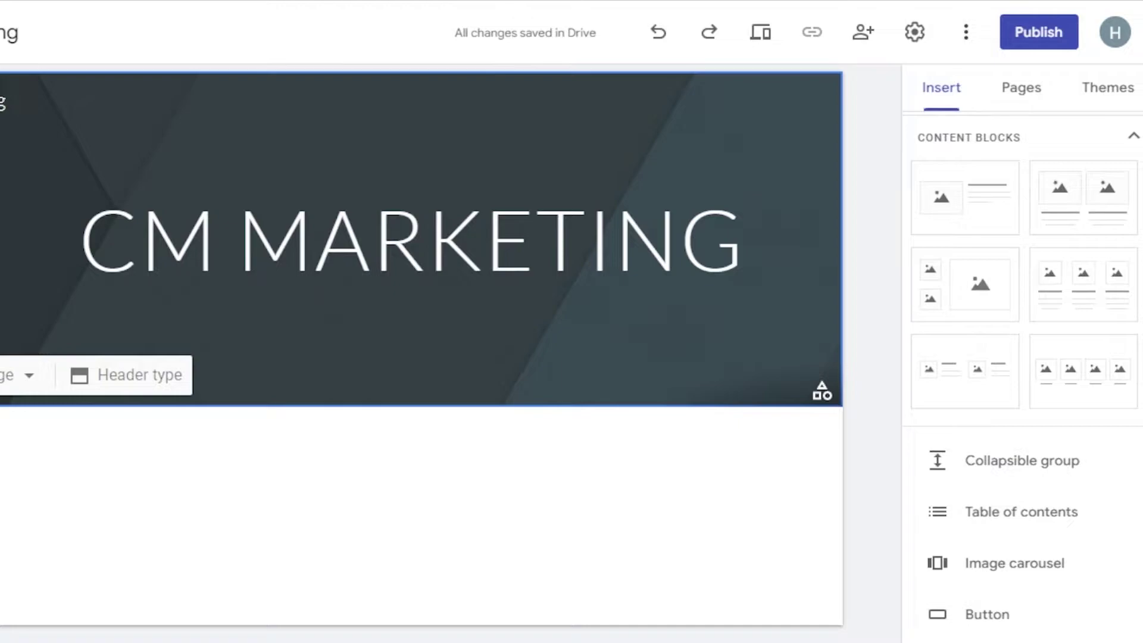
scroll(1022, 369, down, 2)
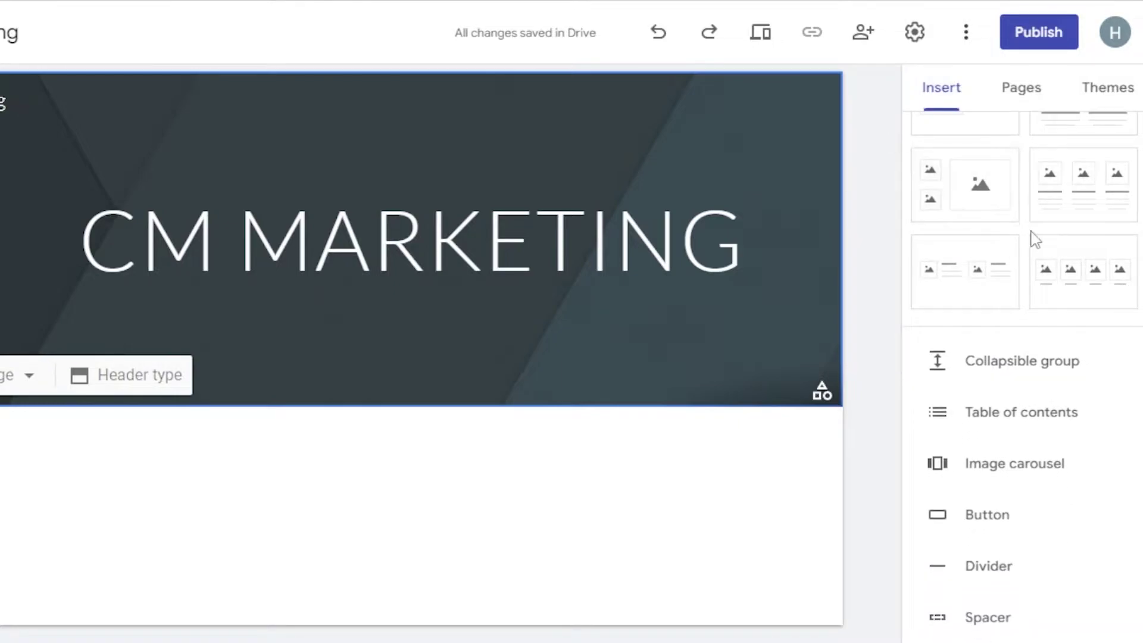
scroll(1022, 369, down, 5)
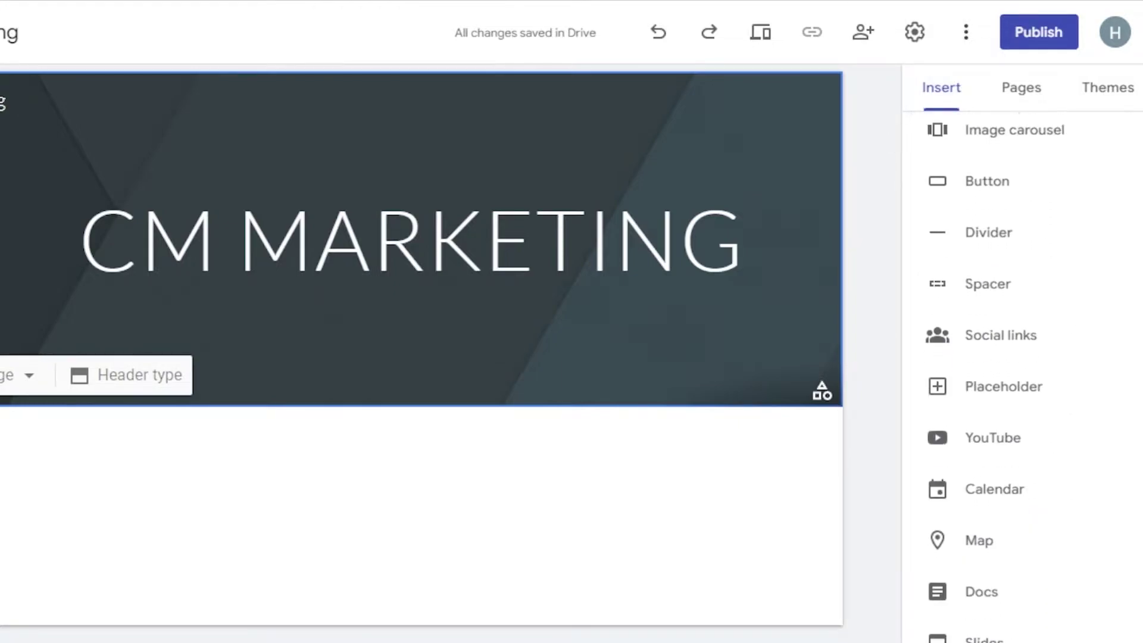
scroll(1022, 369, down, 3)
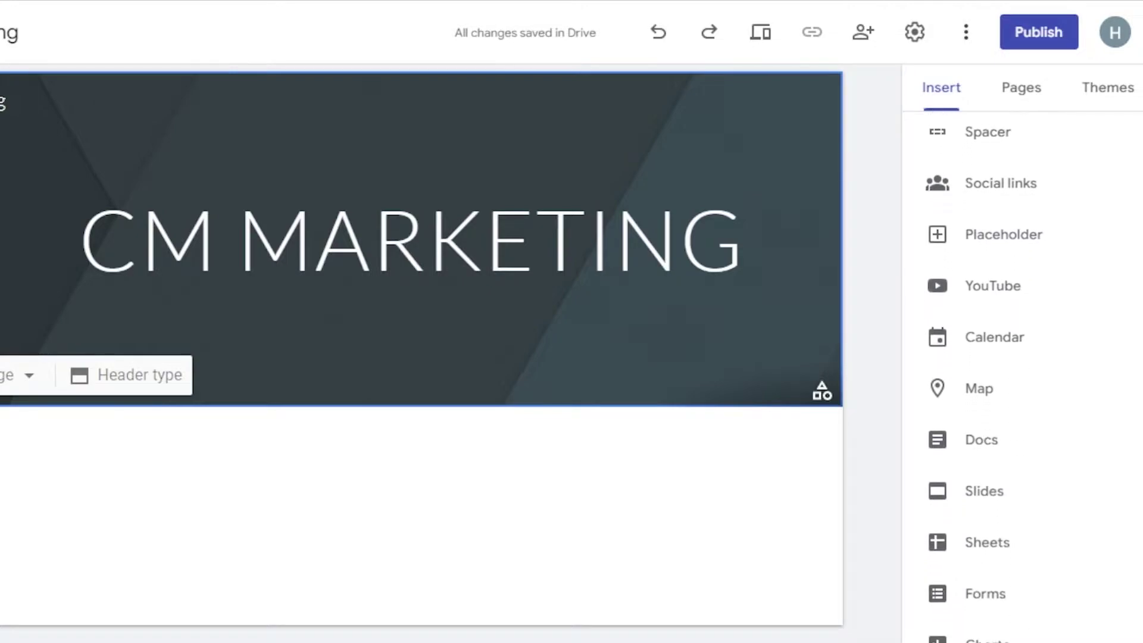
scroll(1022, 369, up, 10)
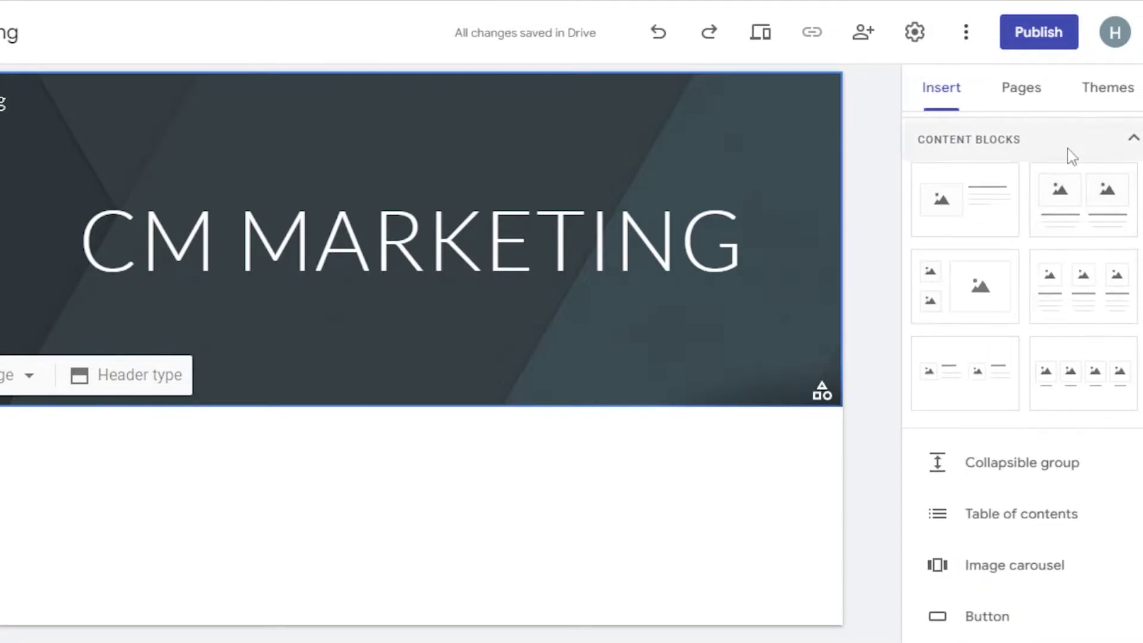
click(1022, 89)
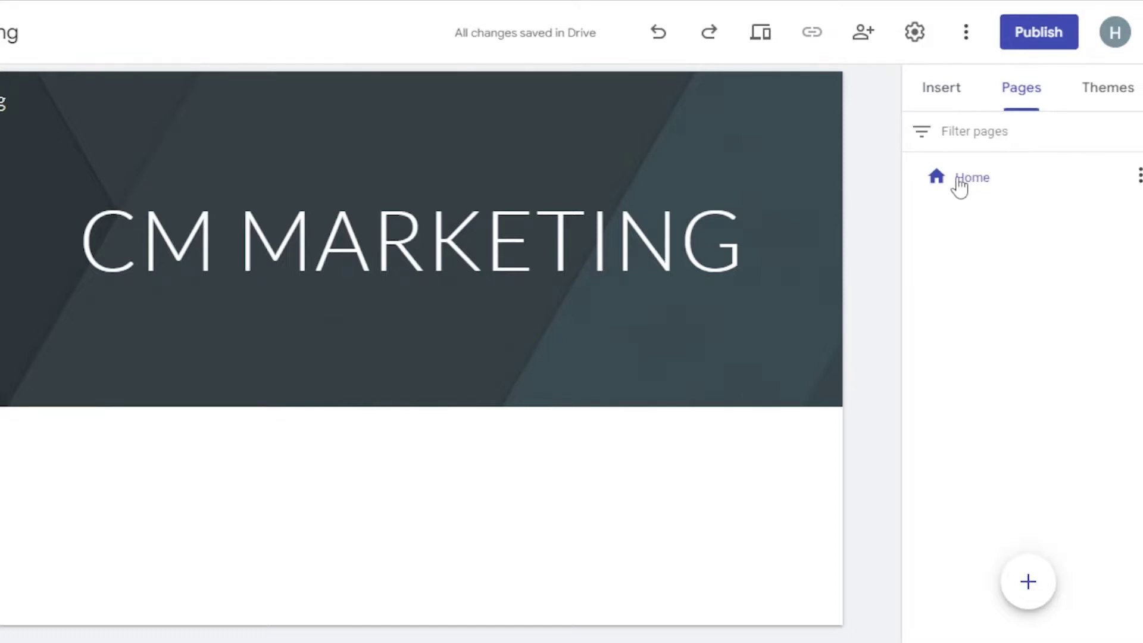
click(1133, 89)
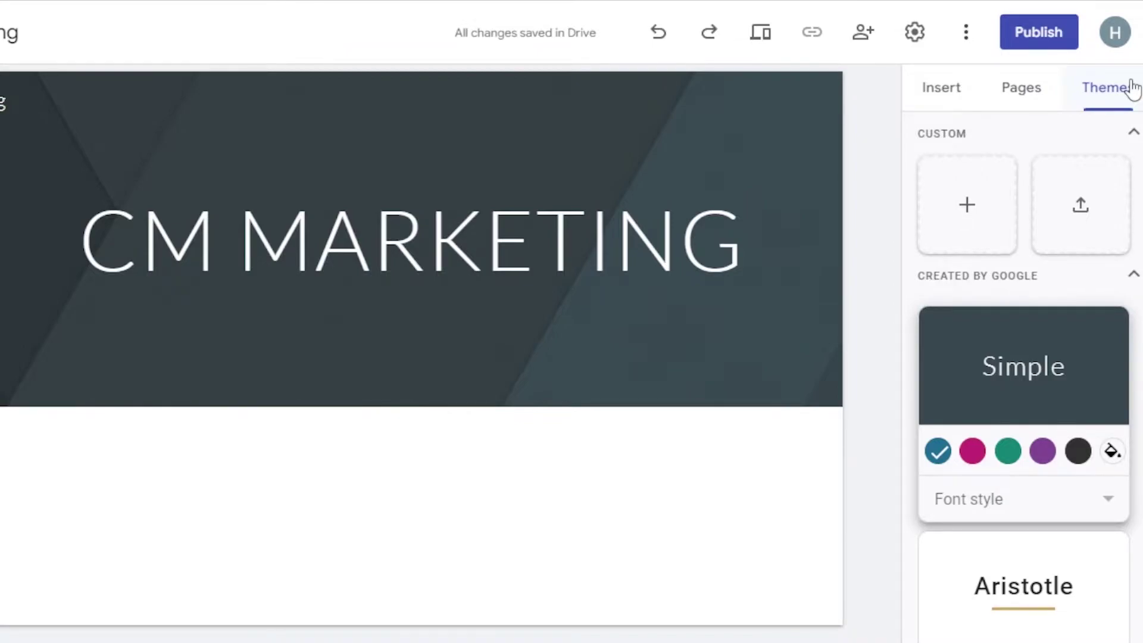
- Try the Aristotle, Diplomat and Impression themes, then apply Vision in its purple colour
scroll(989, 249, down, 4)
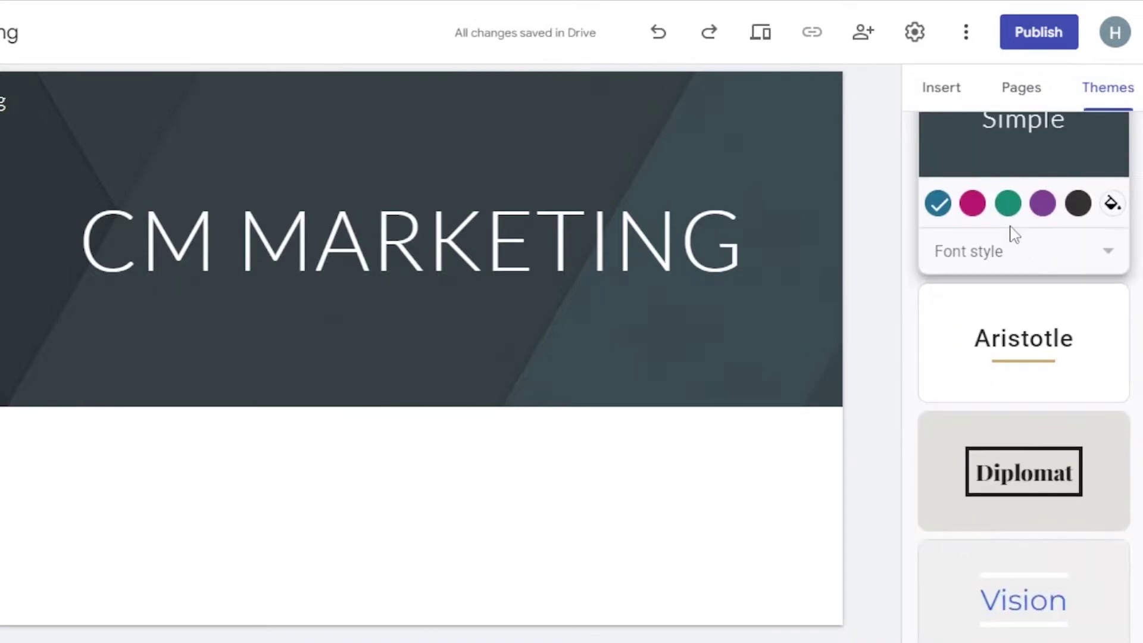
scroll(1039, 224, down, 1)
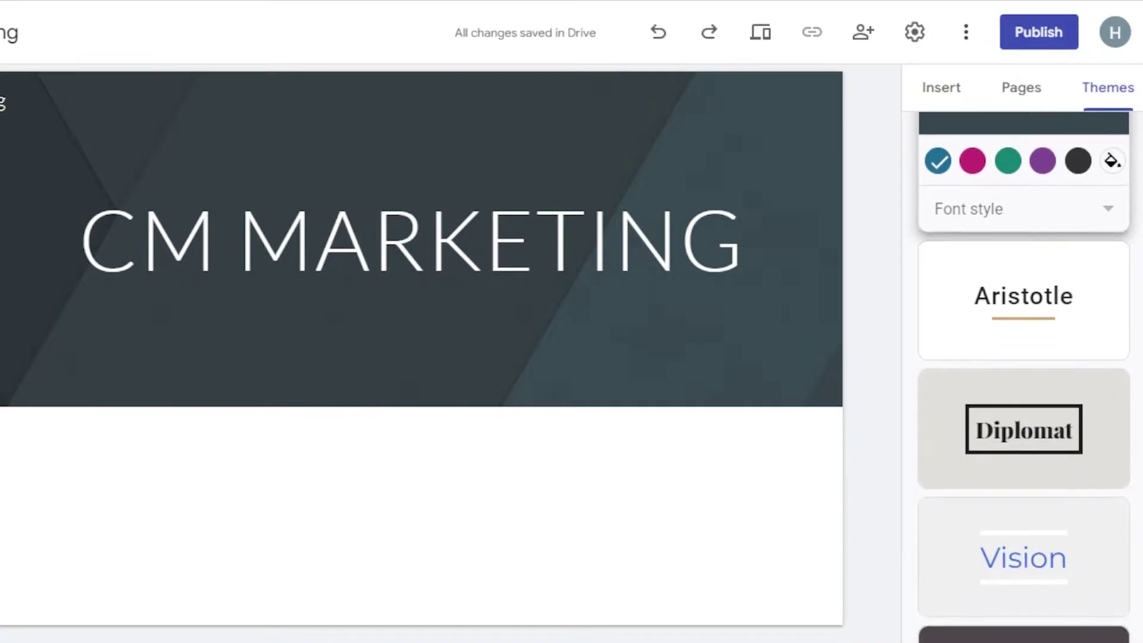
click(966, 276)
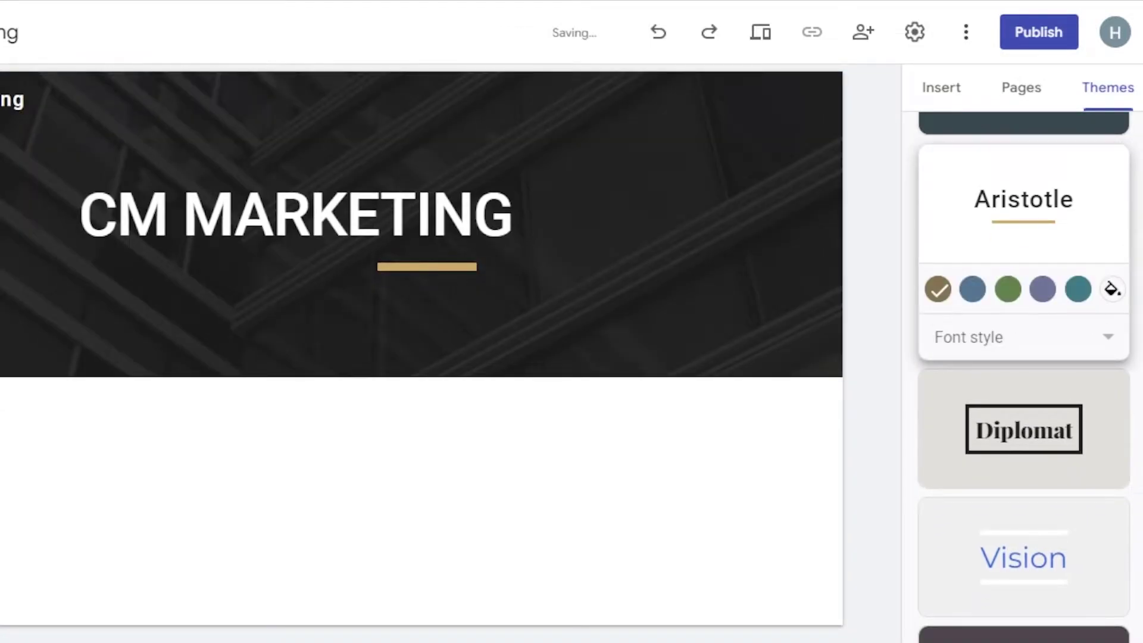
click(1026, 441)
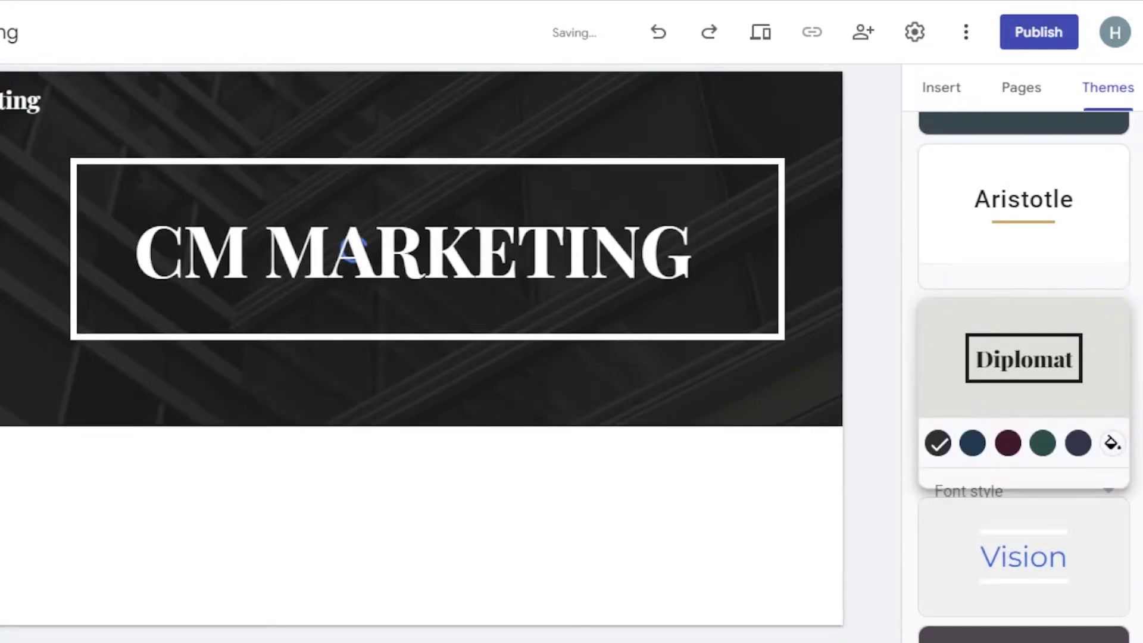
scroll(1039, 399, down, 3)
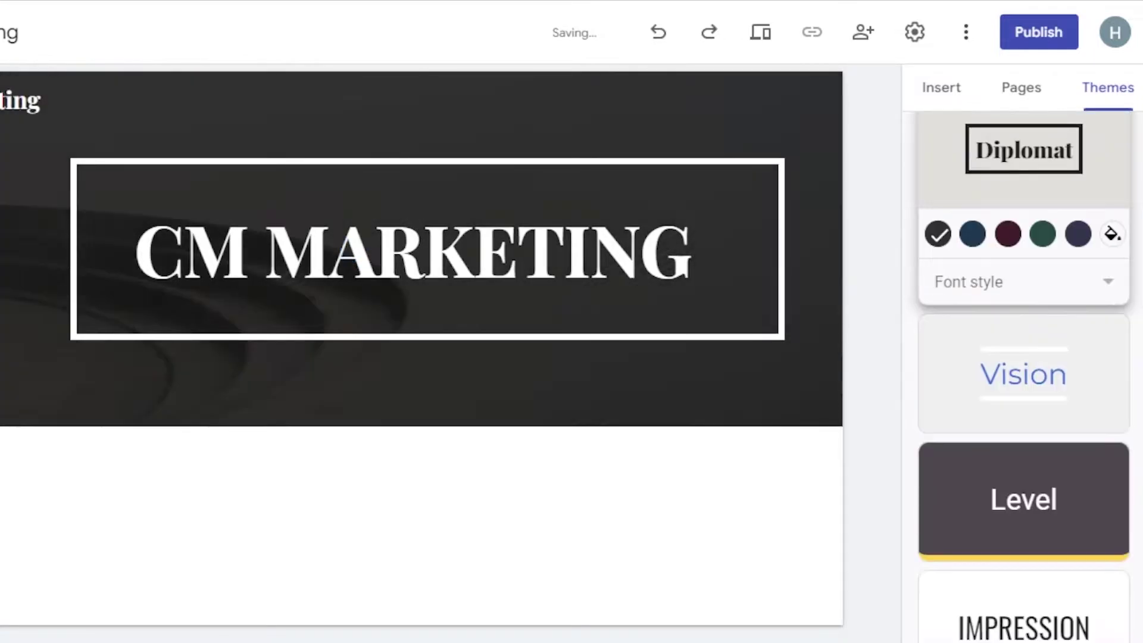
click(1067, 393)
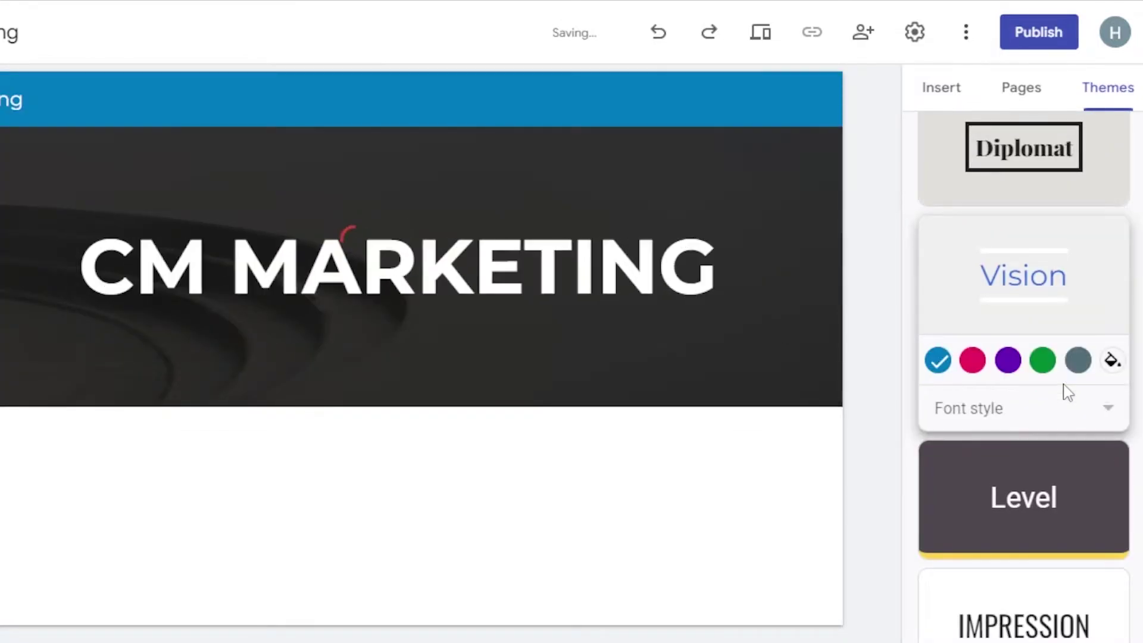
click(1024, 613)
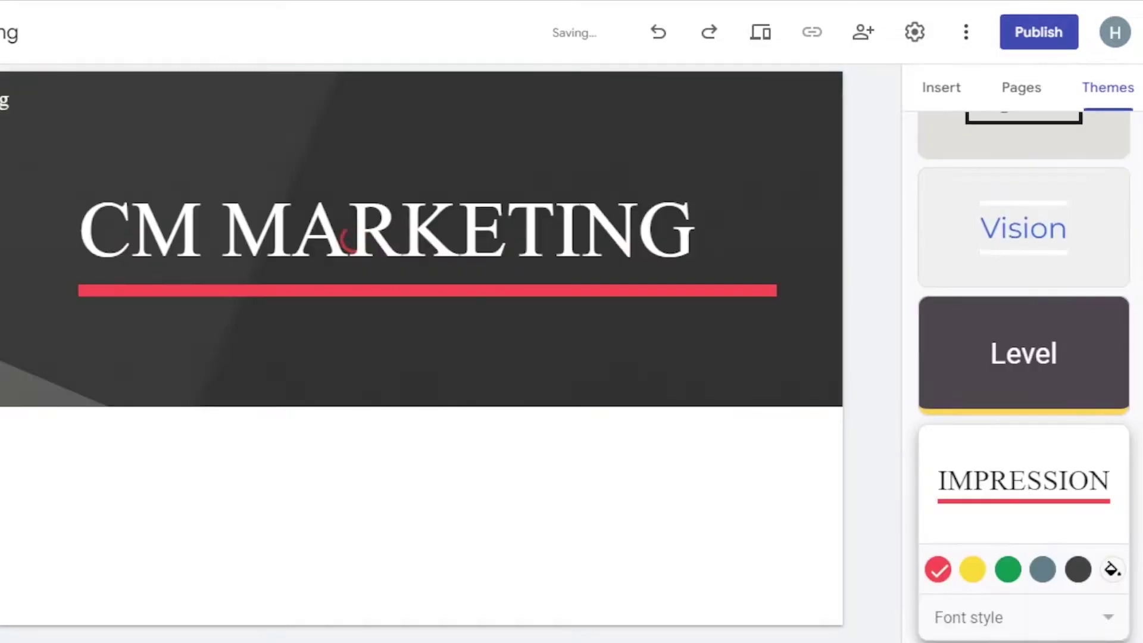
click(1024, 275)
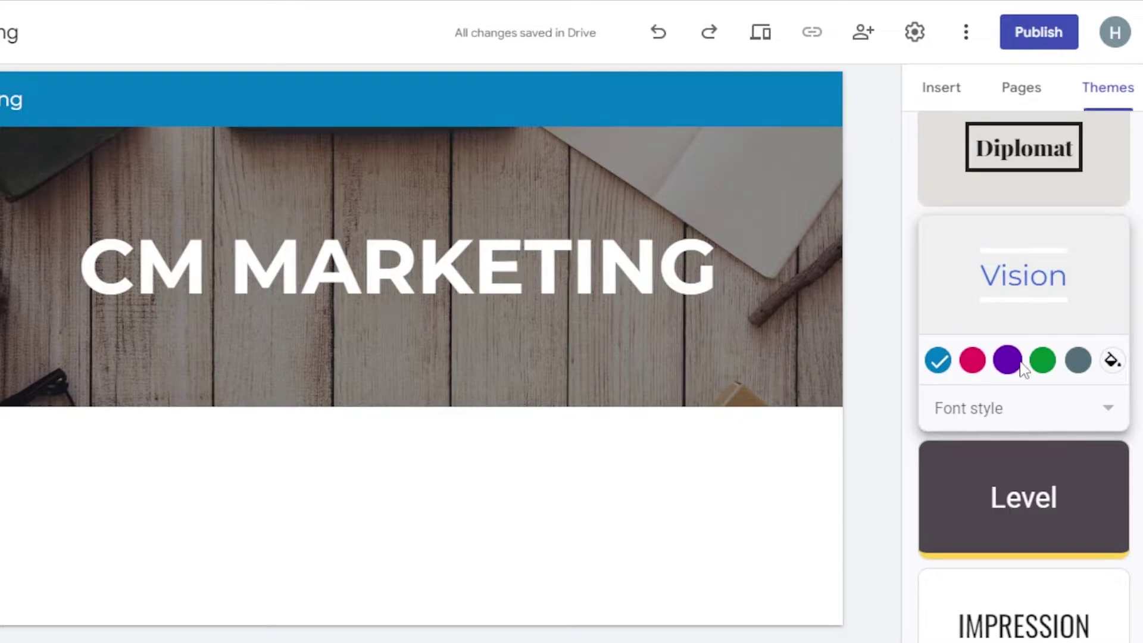
click(974, 362)
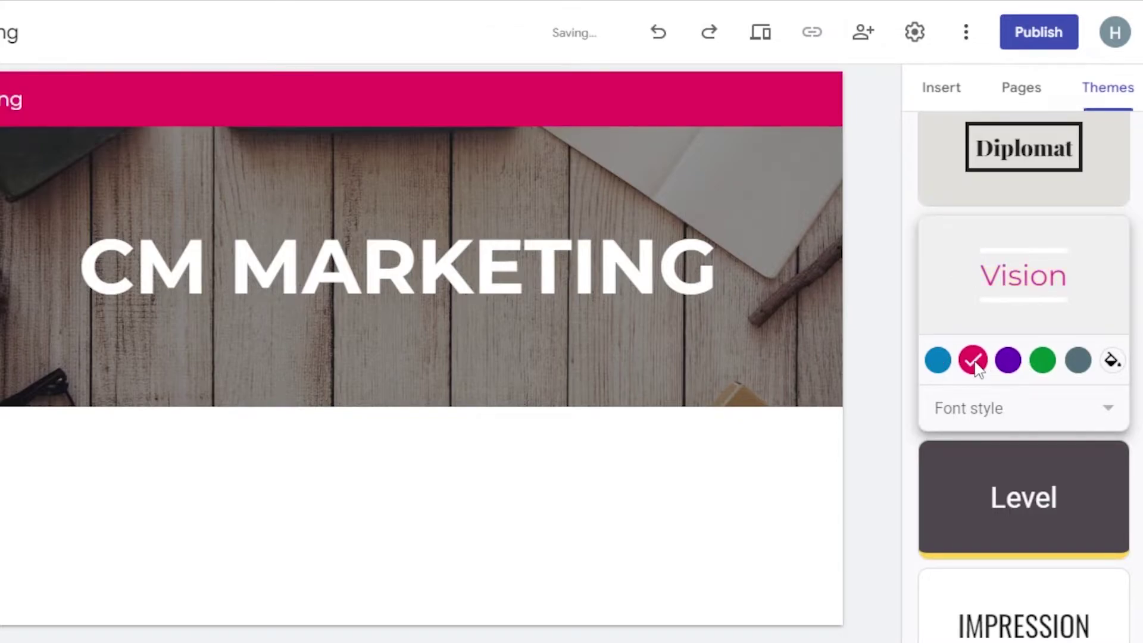
click(1014, 369)
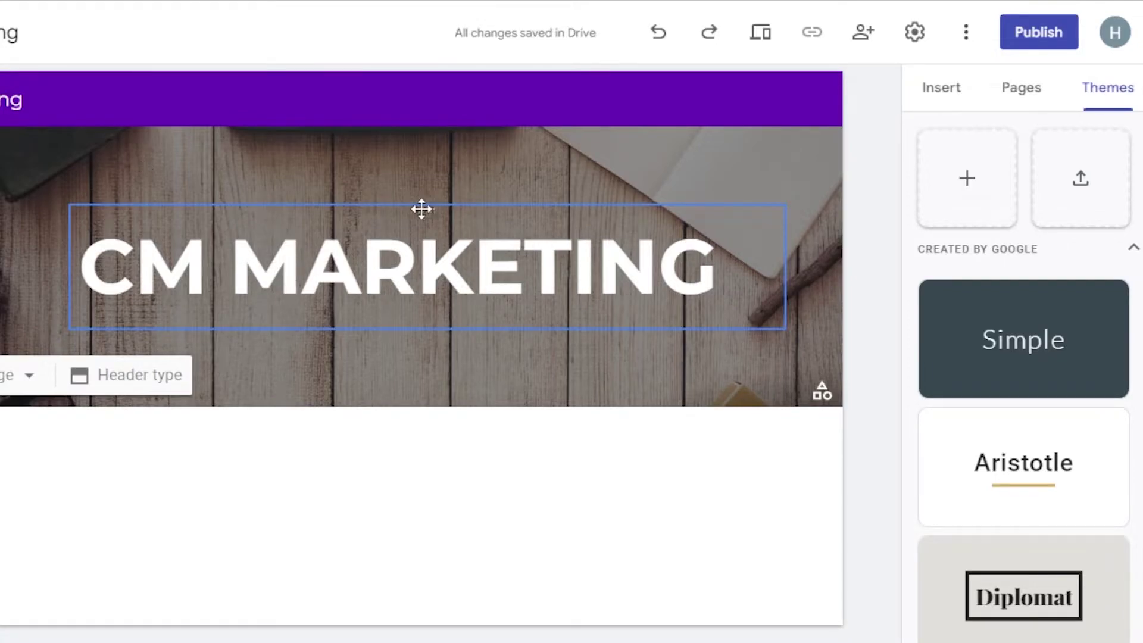
- Shift the CM MARKETING title in the banner and begin a new page, typing 'AS'
drag(423, 209, 324, 214)
click(1018, 101)
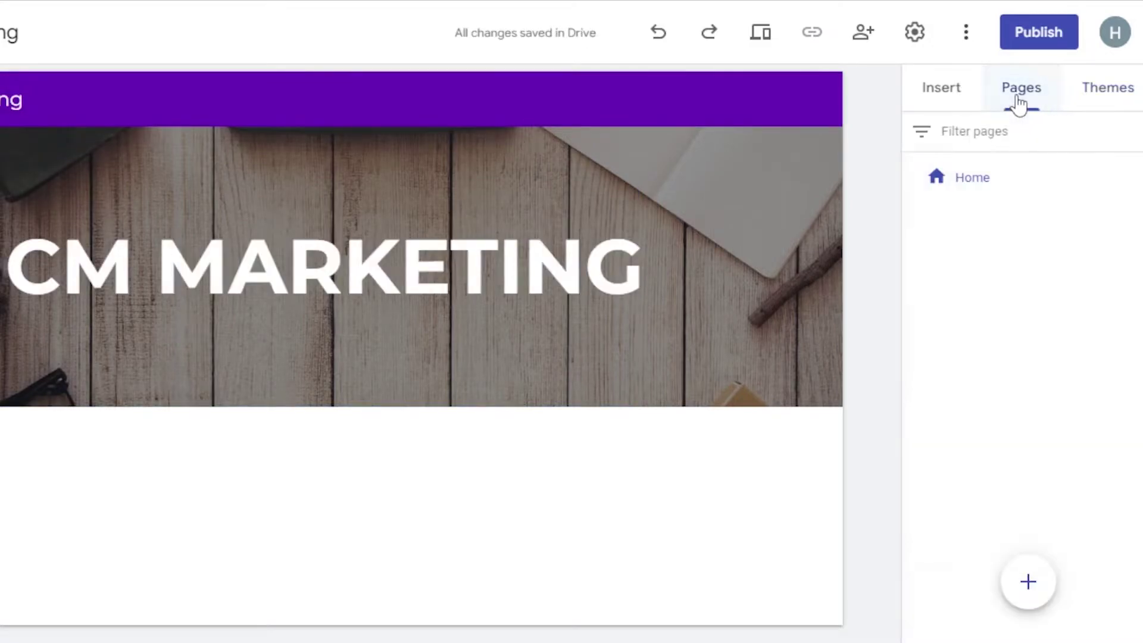
click(1030, 582)
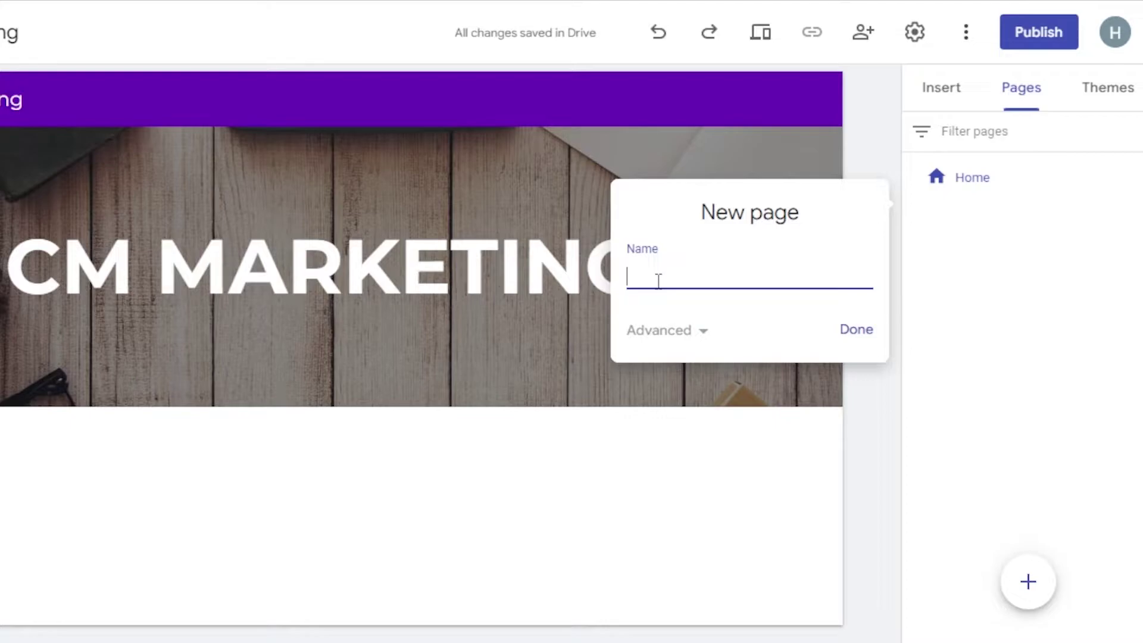
text(AS)
- Create the About and 'Contact Us' pages, then return to the Home page
key(Return)
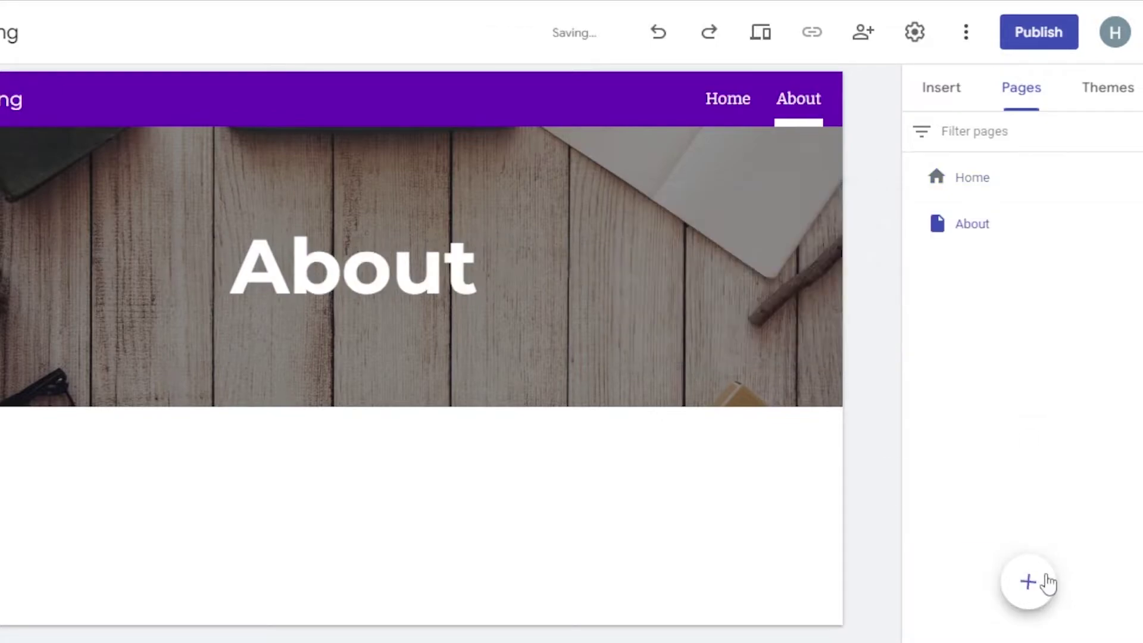
click(1029, 583)
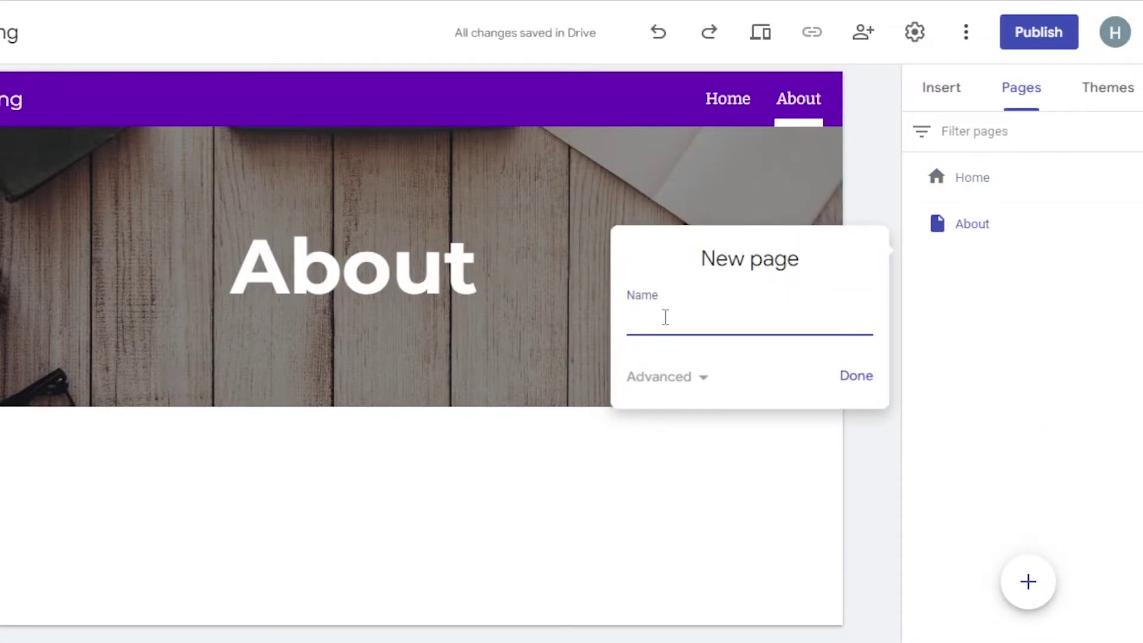
text(contact Us)
key(Return)
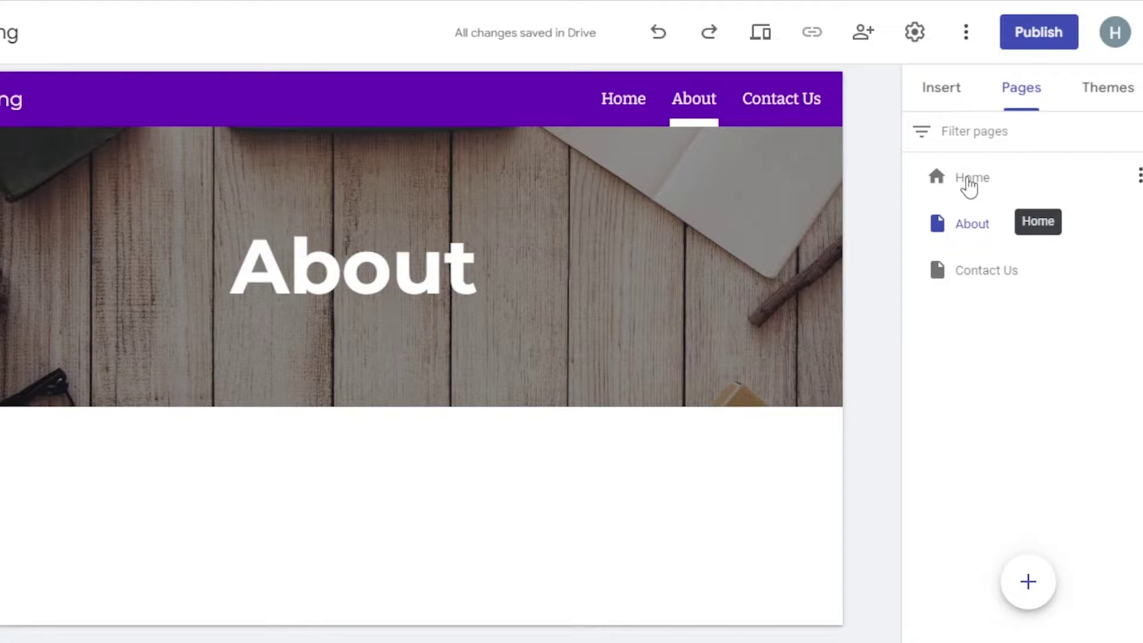
click(968, 180)
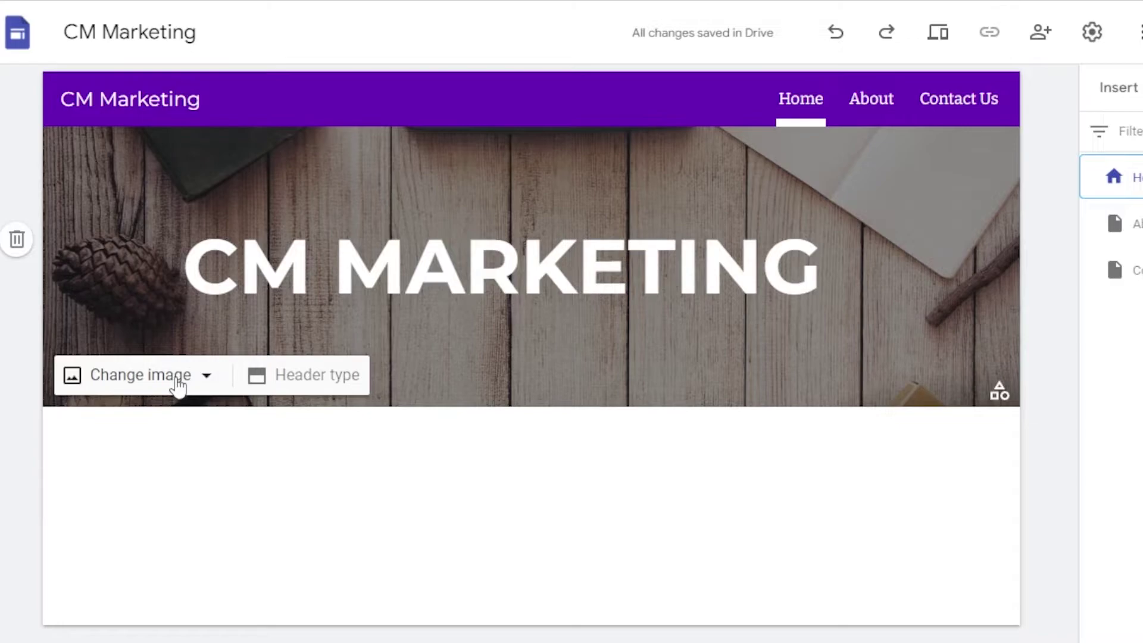
- Swap the Home banner's wooden desk image for the business meeting photo
click(206, 376)
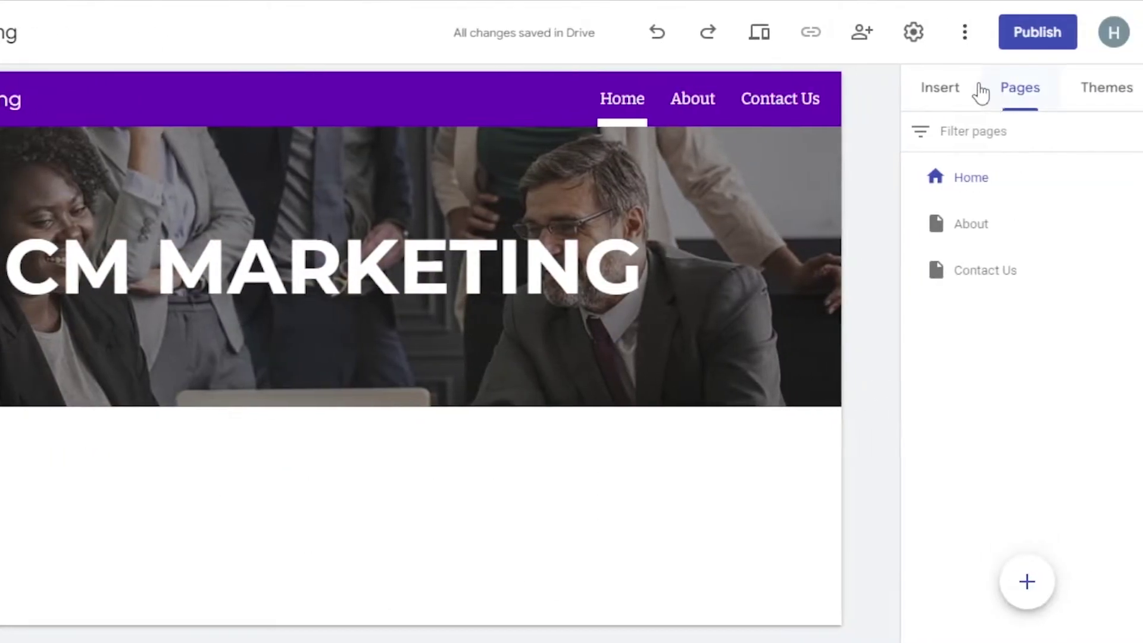
- Add a text box below the Home page banner
click(993, 94)
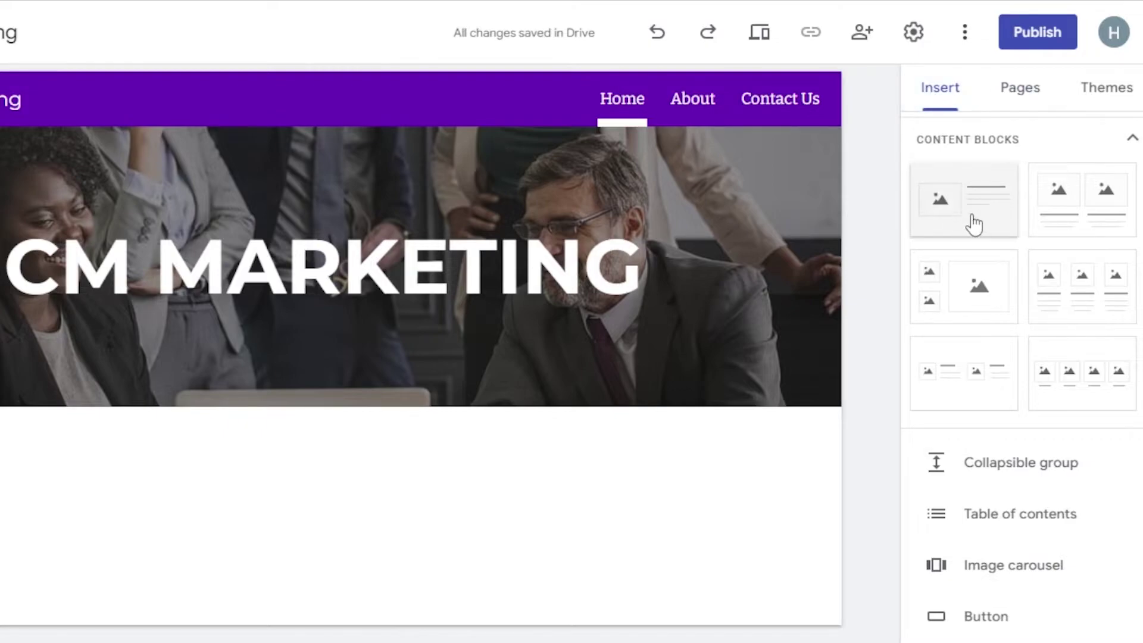
scroll(1065, 298, up, 3)
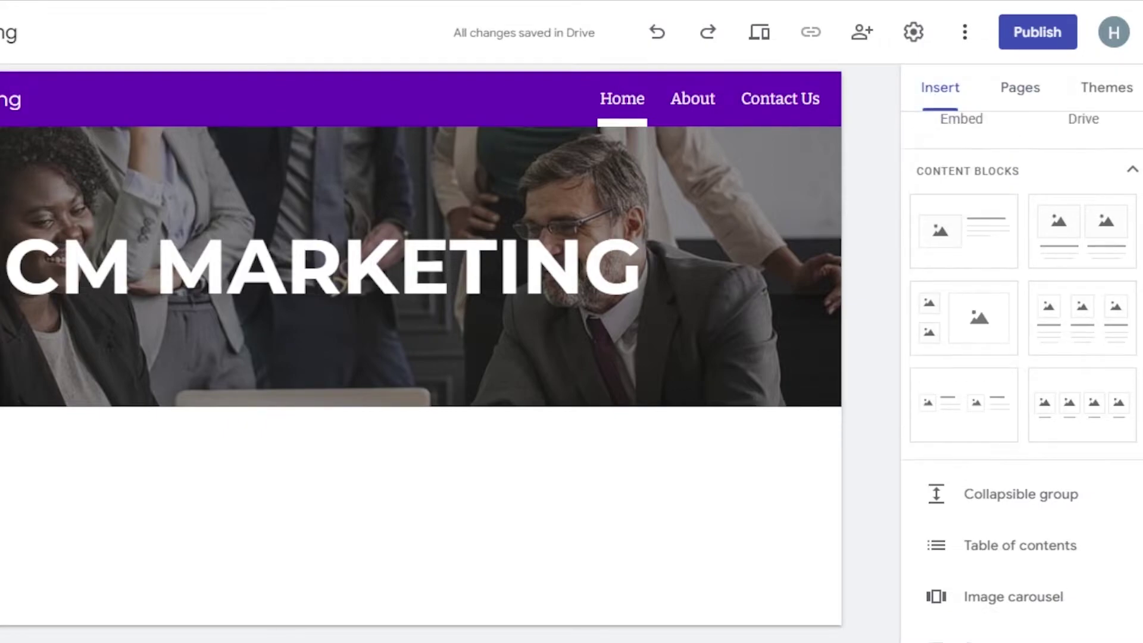
click(964, 156)
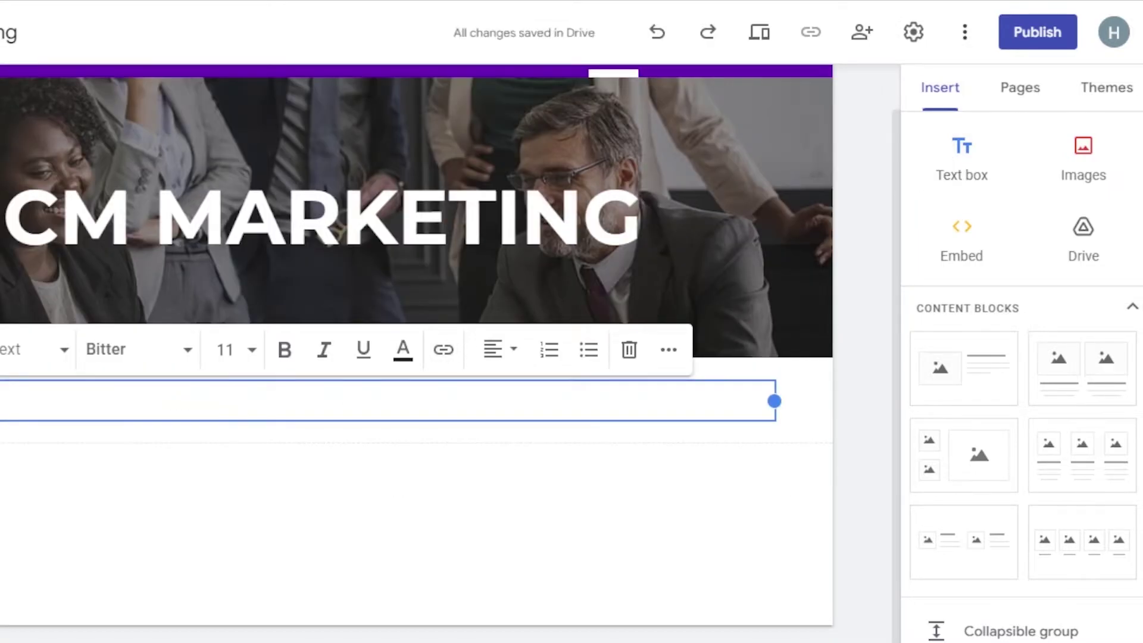
- Add a two-image content block beneath the text box
scroll(1012, 357, down, 1)
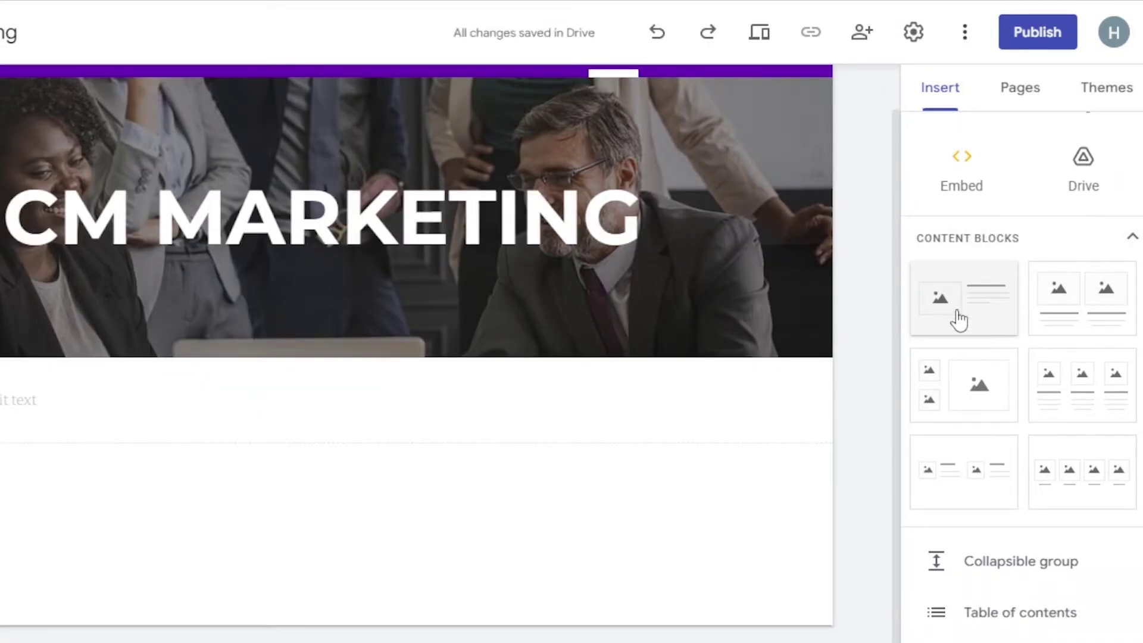
click(1073, 320)
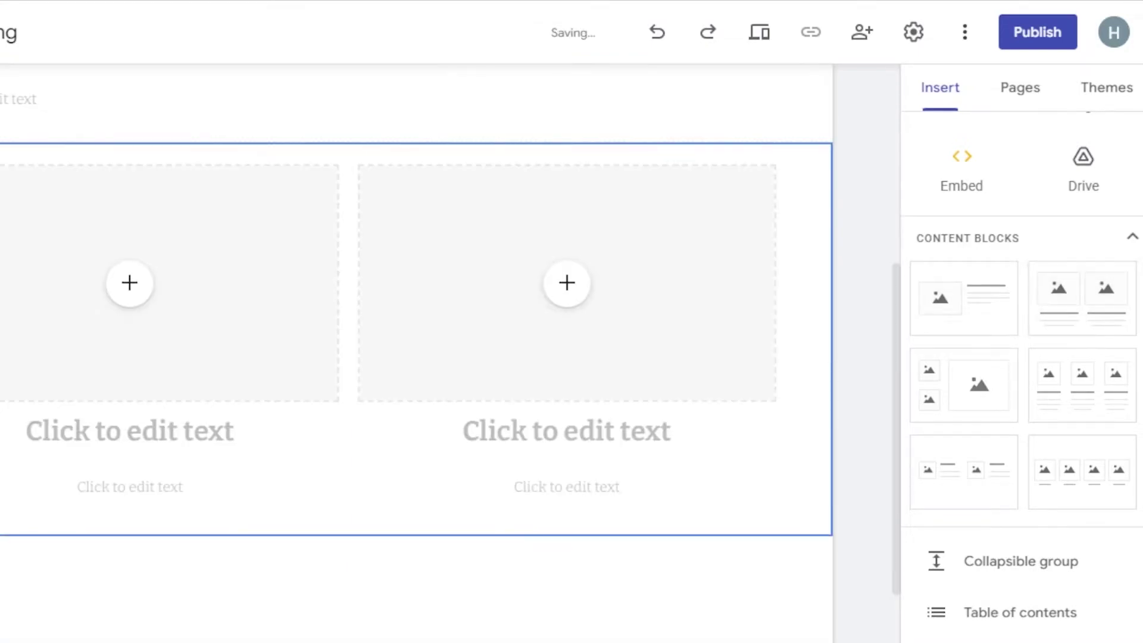
scroll(1011, 357, down, 5)
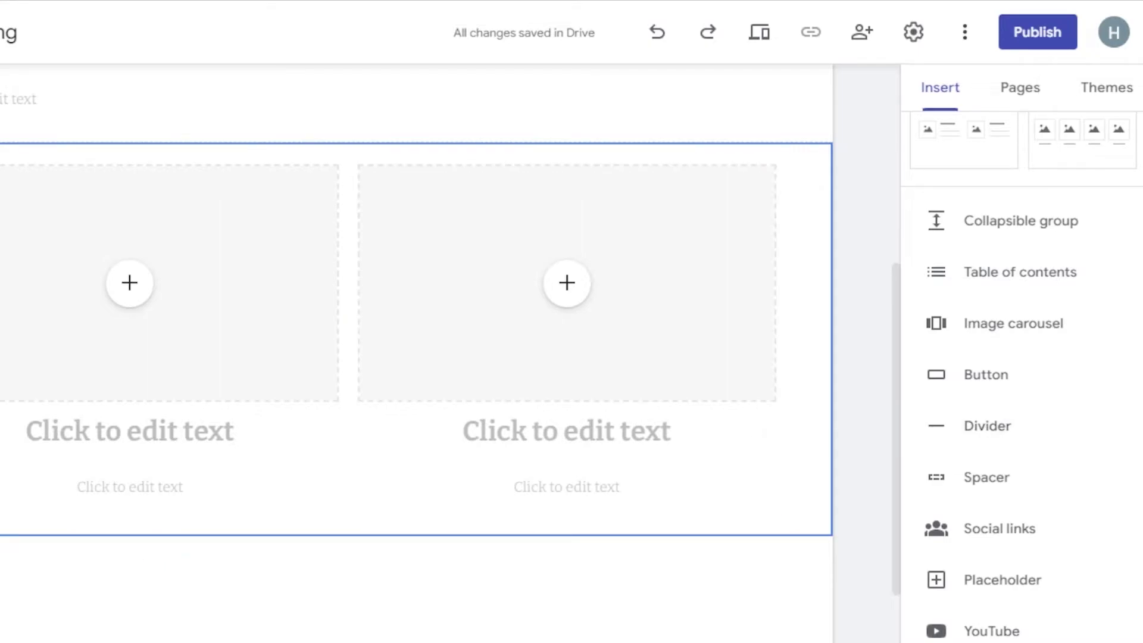
scroll(1011, 429, down, 2)
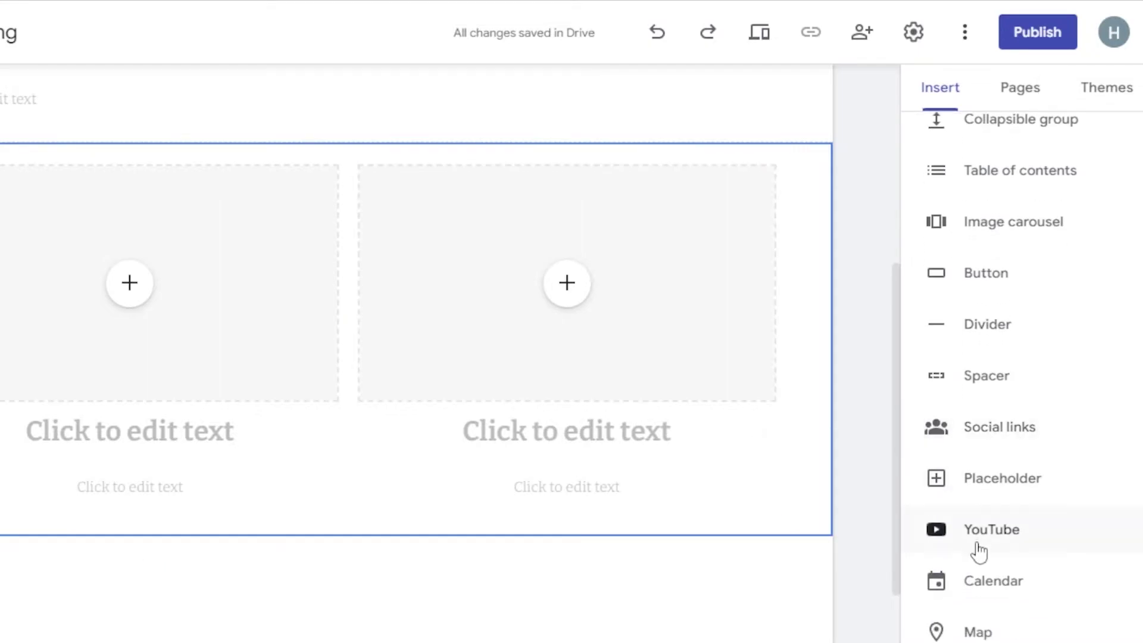
scroll(979, 547, down, 3)
scroll(1011, 375, down, 1)
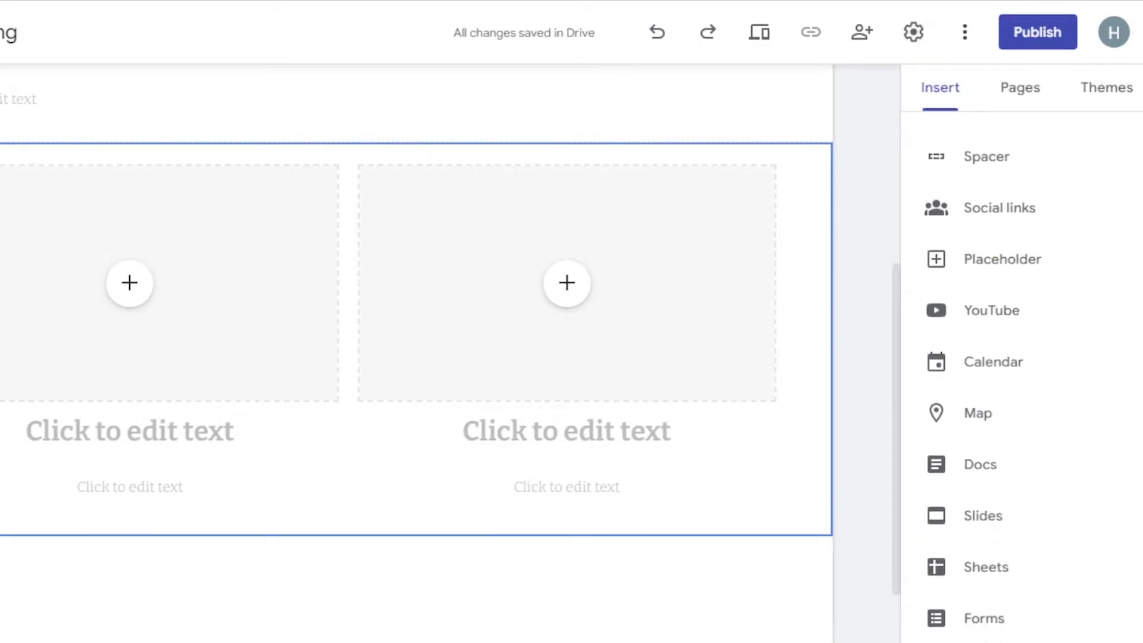
scroll(1012, 375, down, 1)
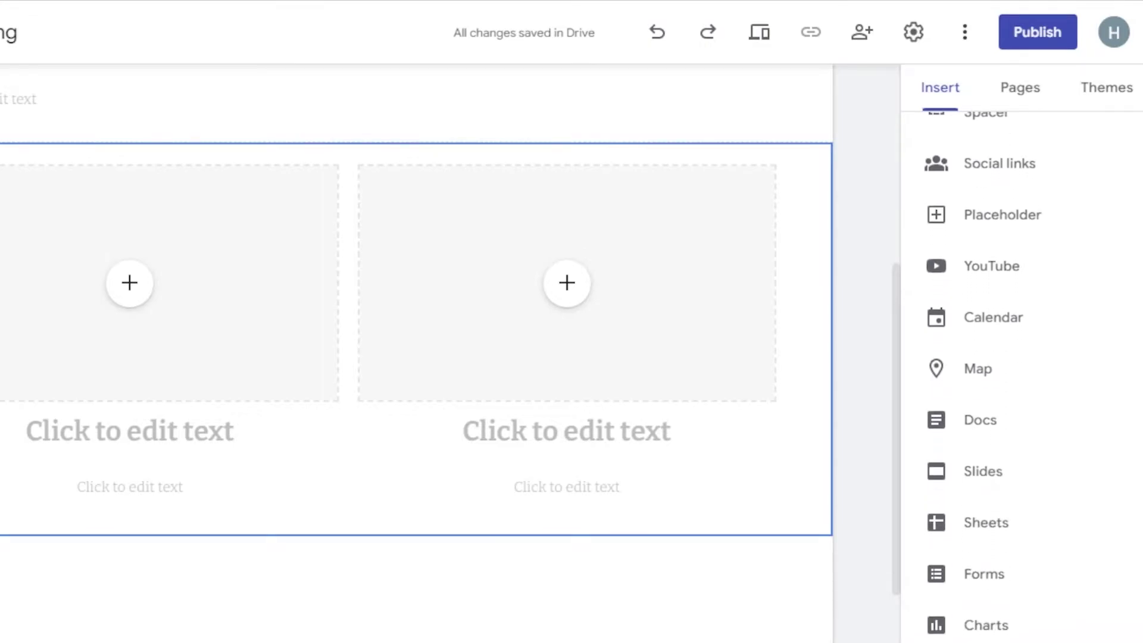
scroll(1012, 375, up, 6)
scroll(1012, 375, down, 1)
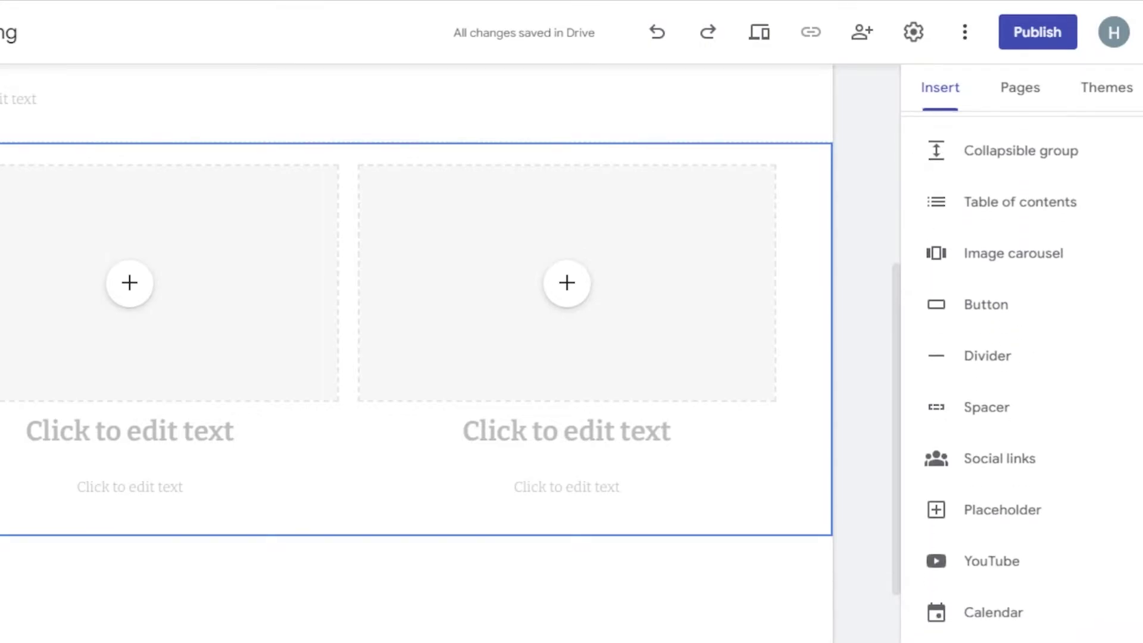
- Insert a 'click here' button linking to the Contact Us page
click(982, 307)
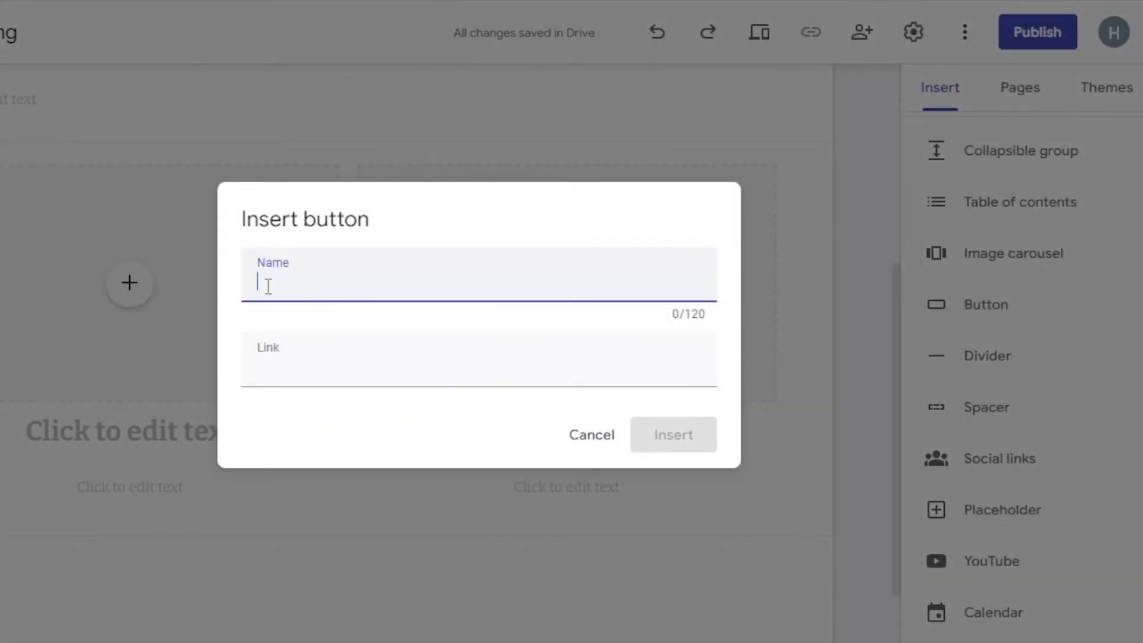
text(click here)
click(280, 374)
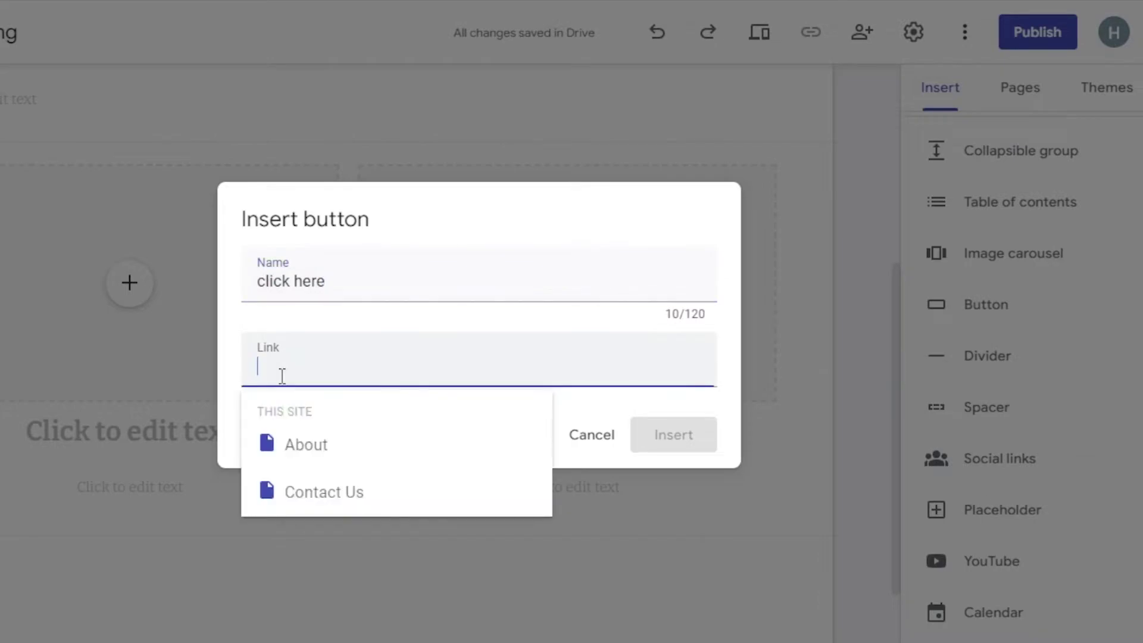
click(317, 488)
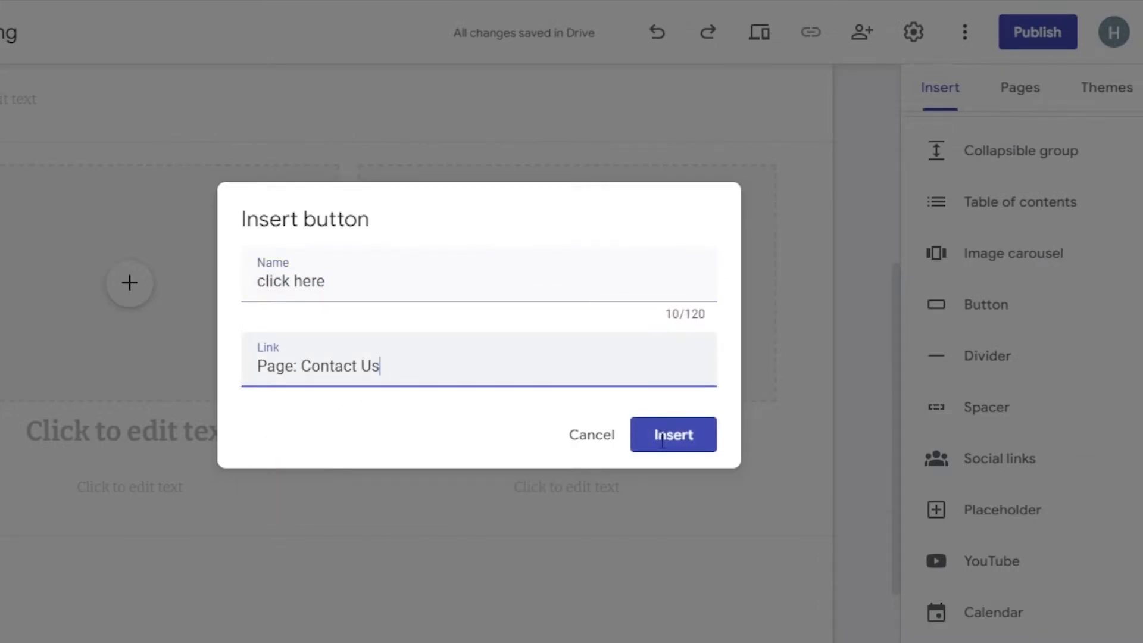
click(663, 446)
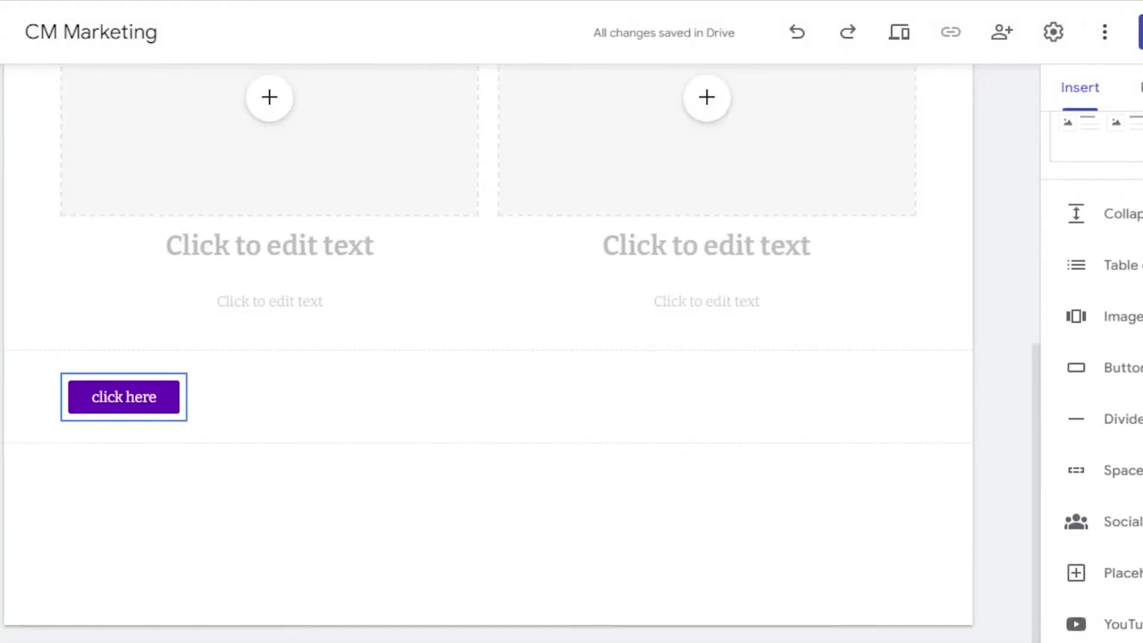
scroll(1095, 375, down, 3)
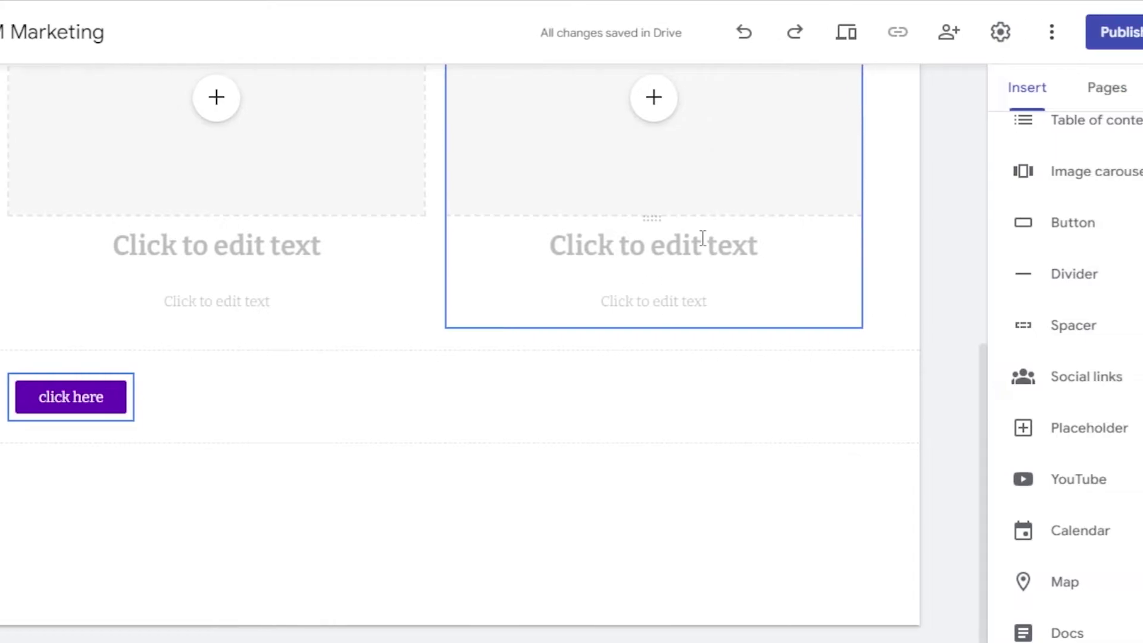
scroll(1027, 426, down, 3)
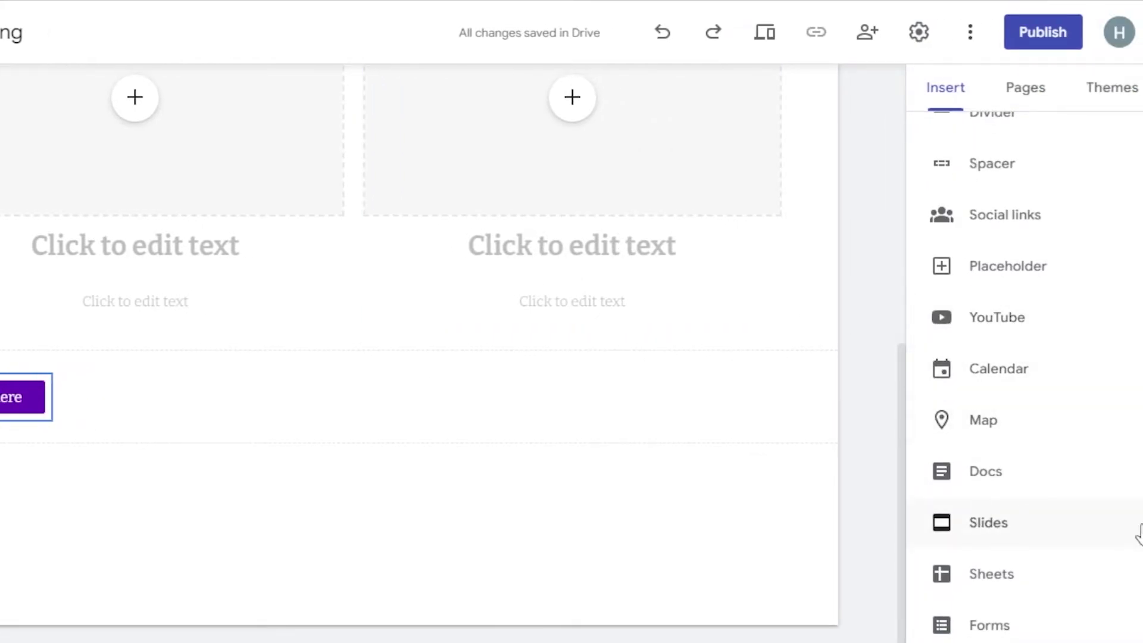
scroll(1024, 357, up, 10)
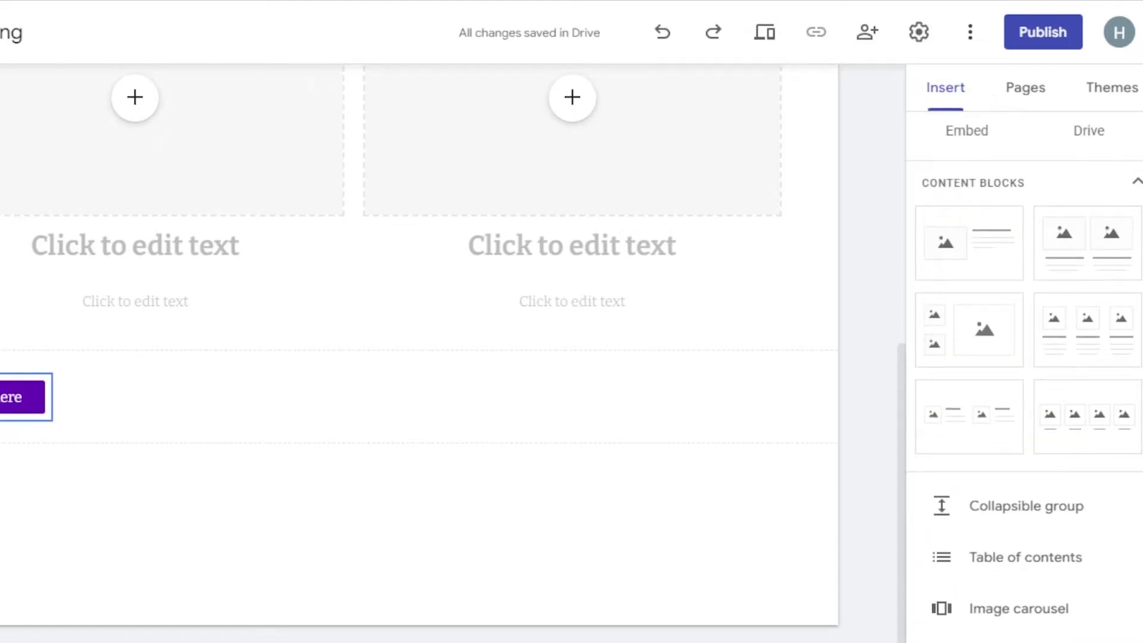
- Centre the 'click here' button and keep it Filled after trying Outlined and Text styles
drag(12, 394, 490, 390)
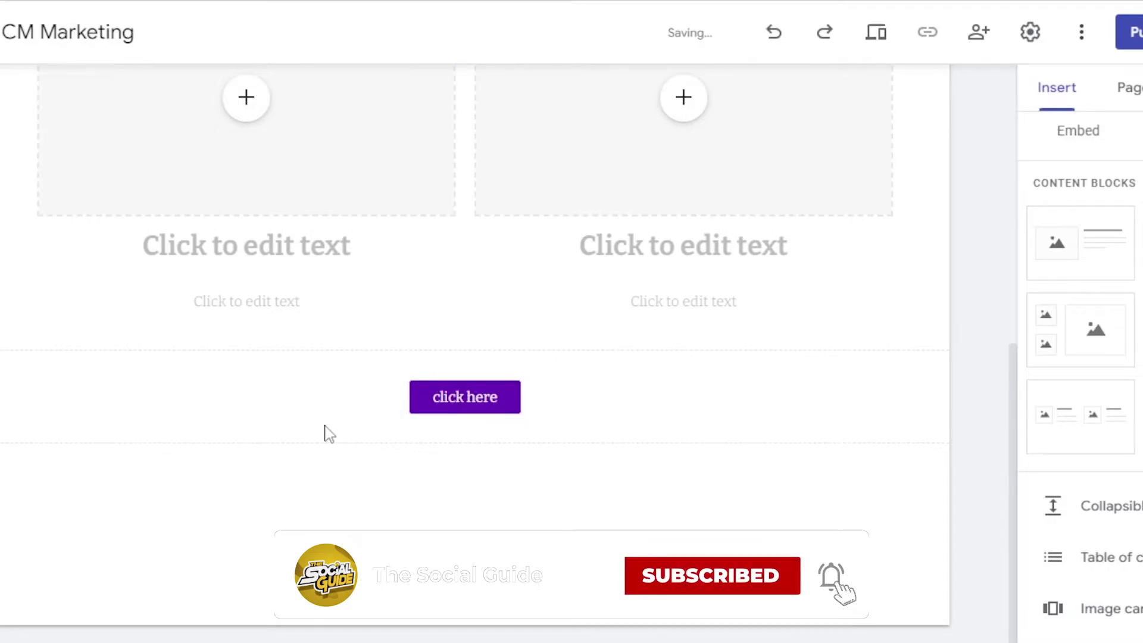
click(480, 399)
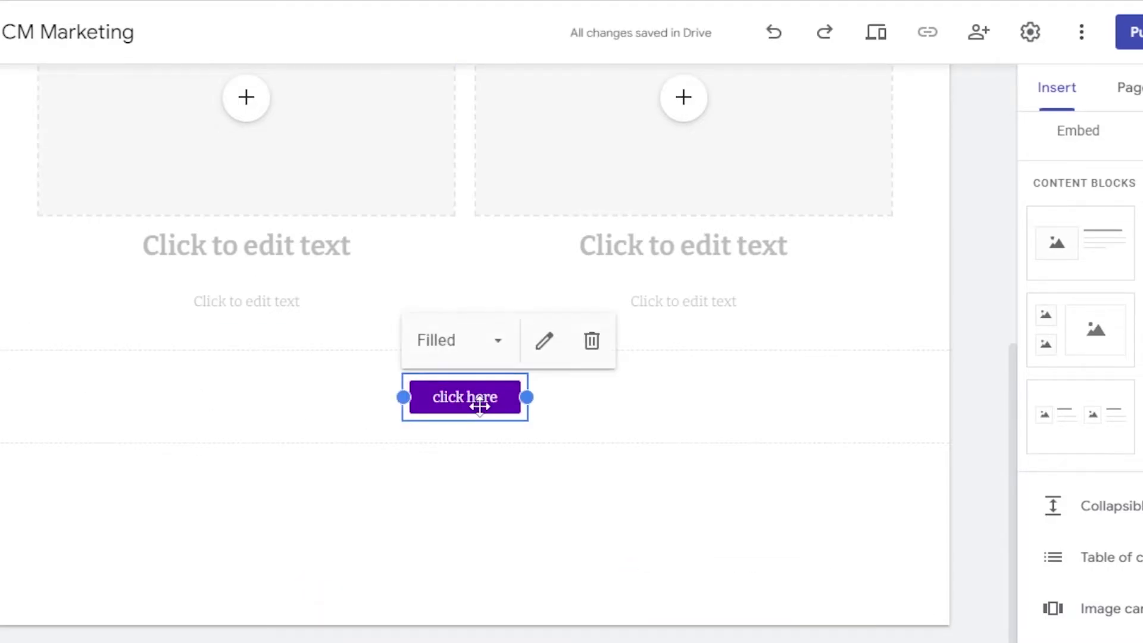
click(500, 344)
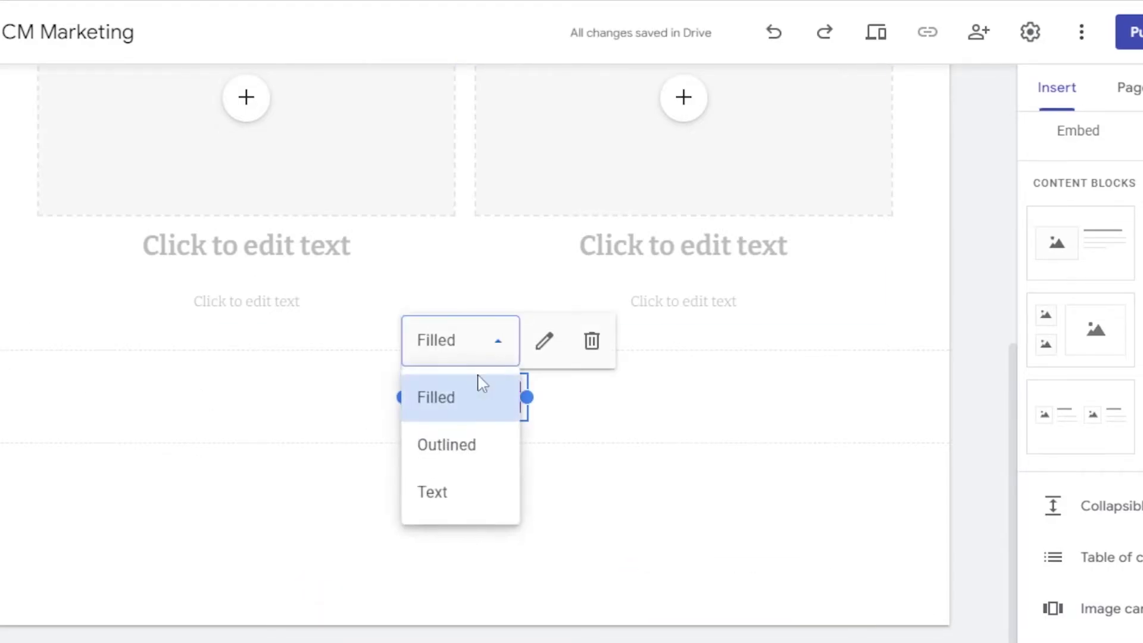
click(453, 448)
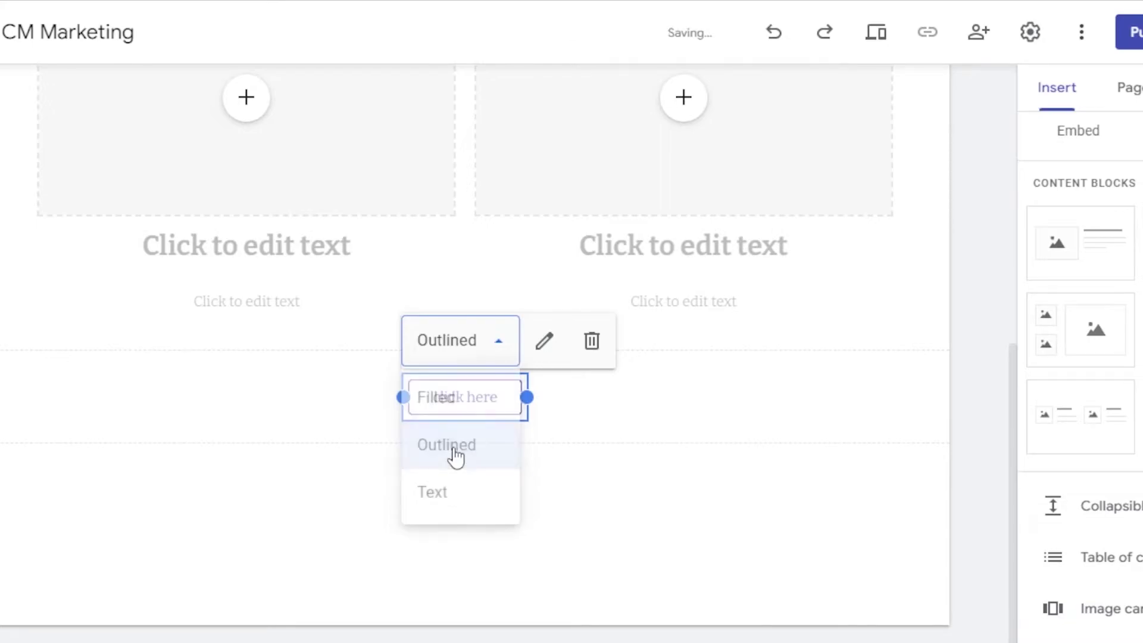
click(498, 345)
click(464, 502)
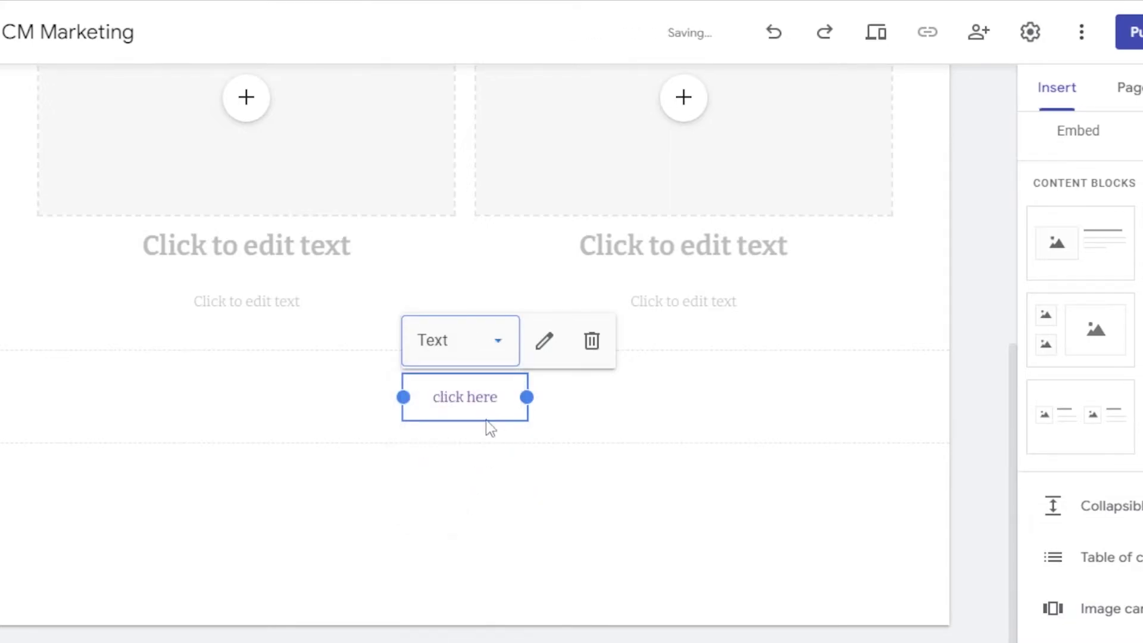
click(498, 349)
click(454, 397)
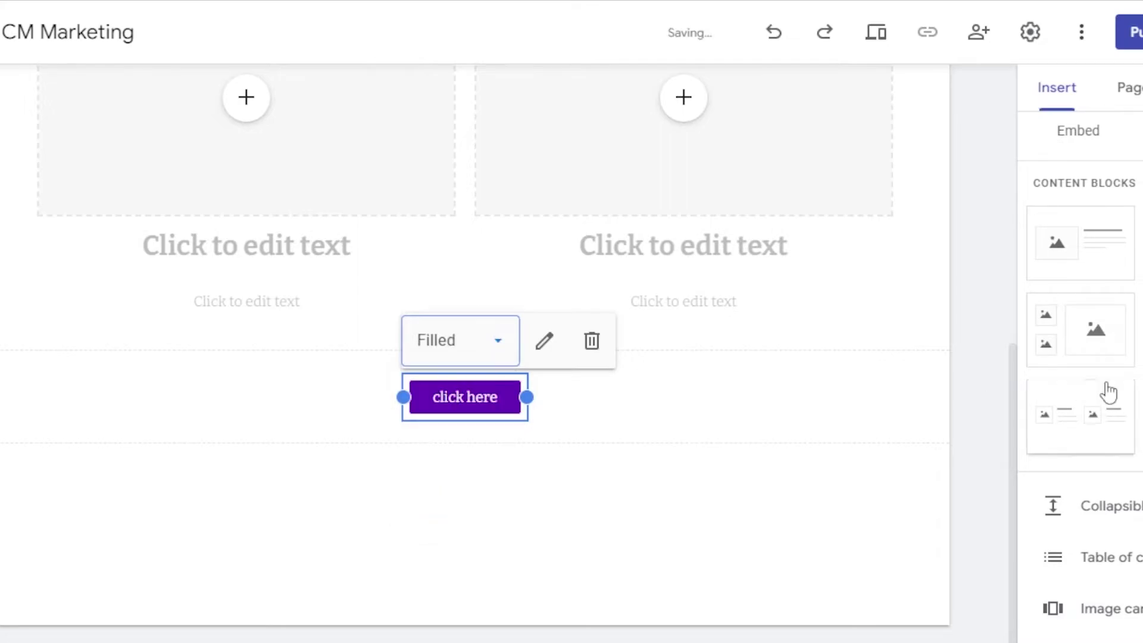
click(972, 465)
- Write the CM Marketing intro and title the two blocks TEAM and SERVICES with short descriptions
drag(1005, 477, 1036, 216)
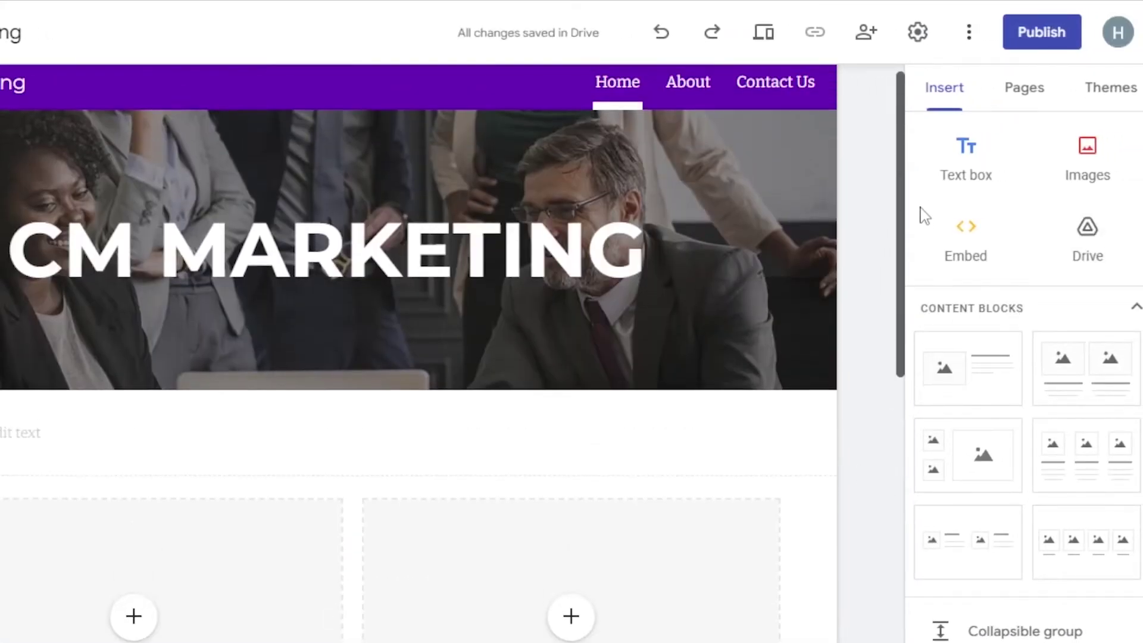
scroll(924, 216, down, 4)
click(268, 233)
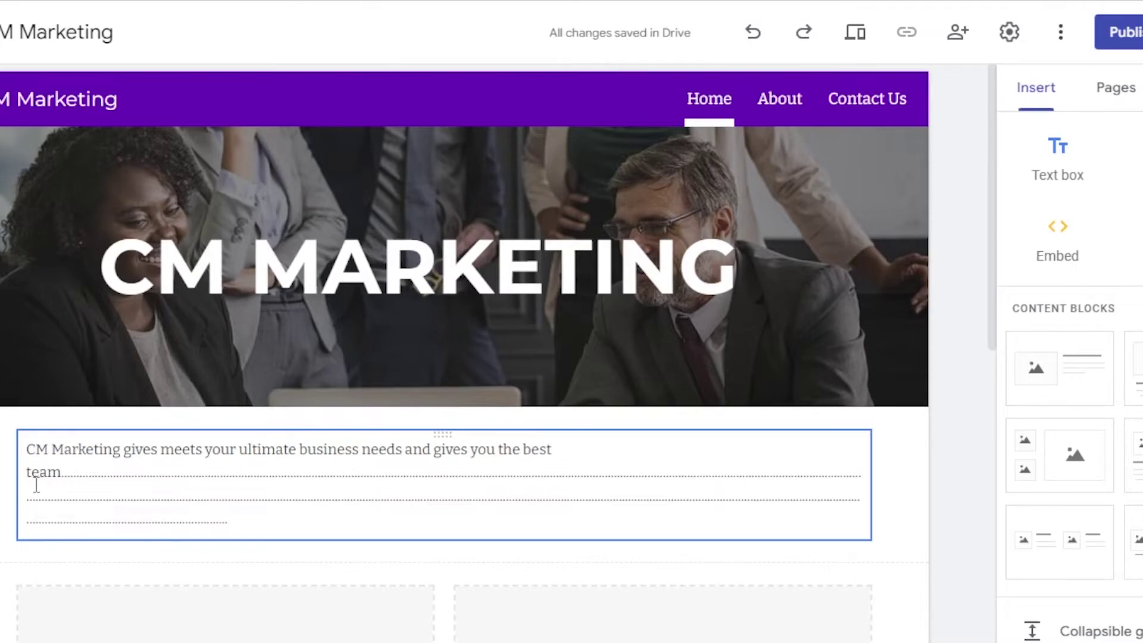
drag(992, 288, 1000, 420)
drag(992, 375, 989, 420)
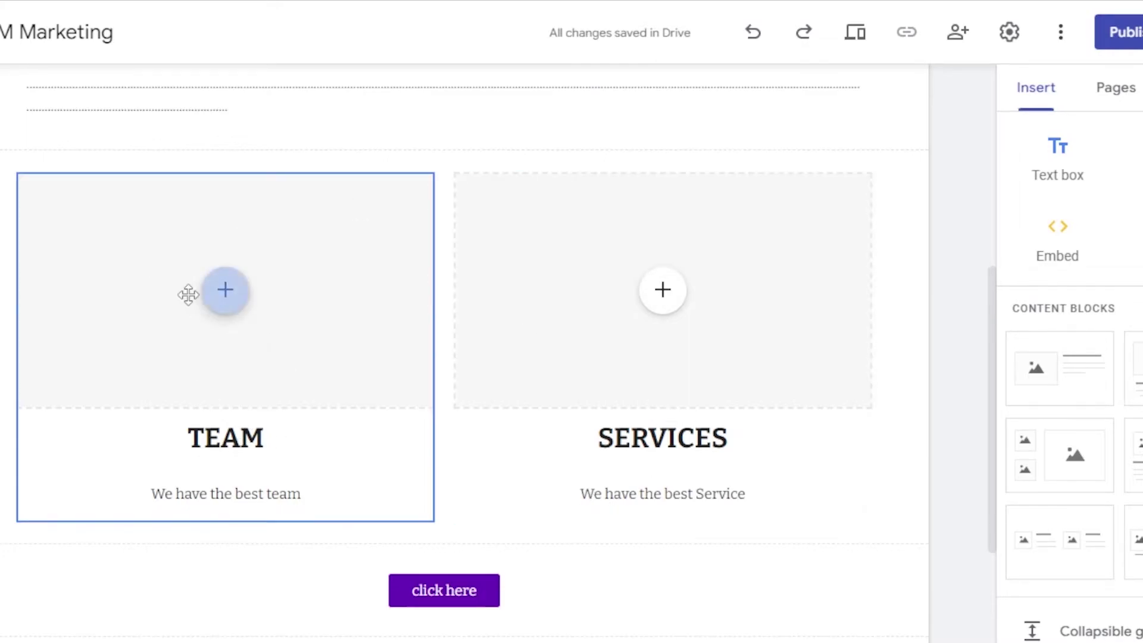
- Insert photos into the TEAM and SERVICES image placeholders and add an empty page footer
click(223, 296)
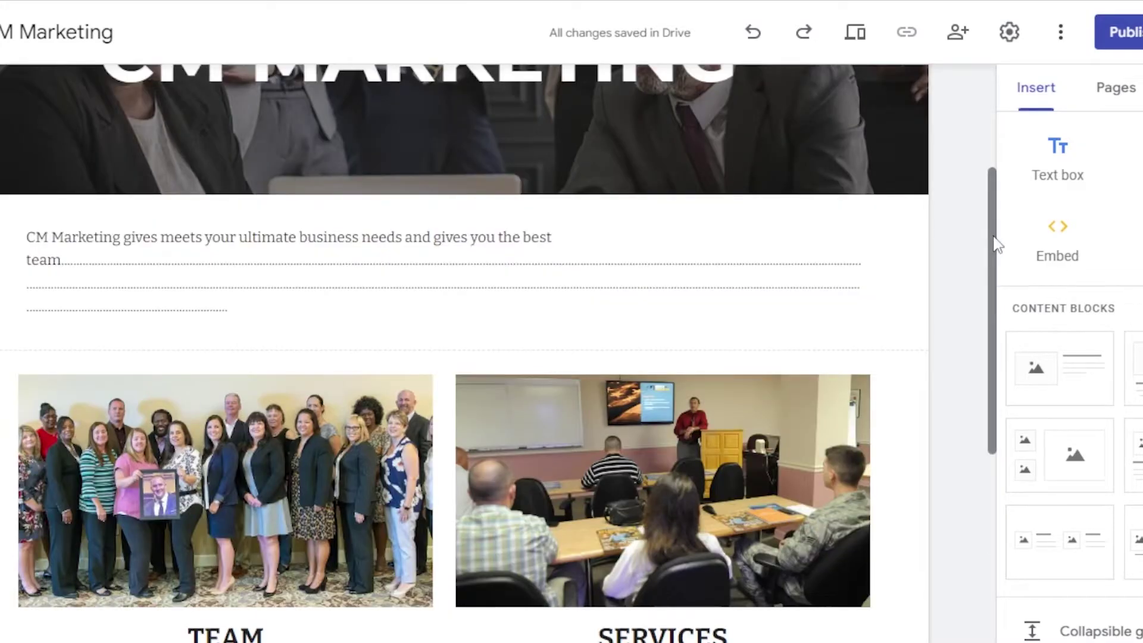
drag(996, 245, 992, 436)
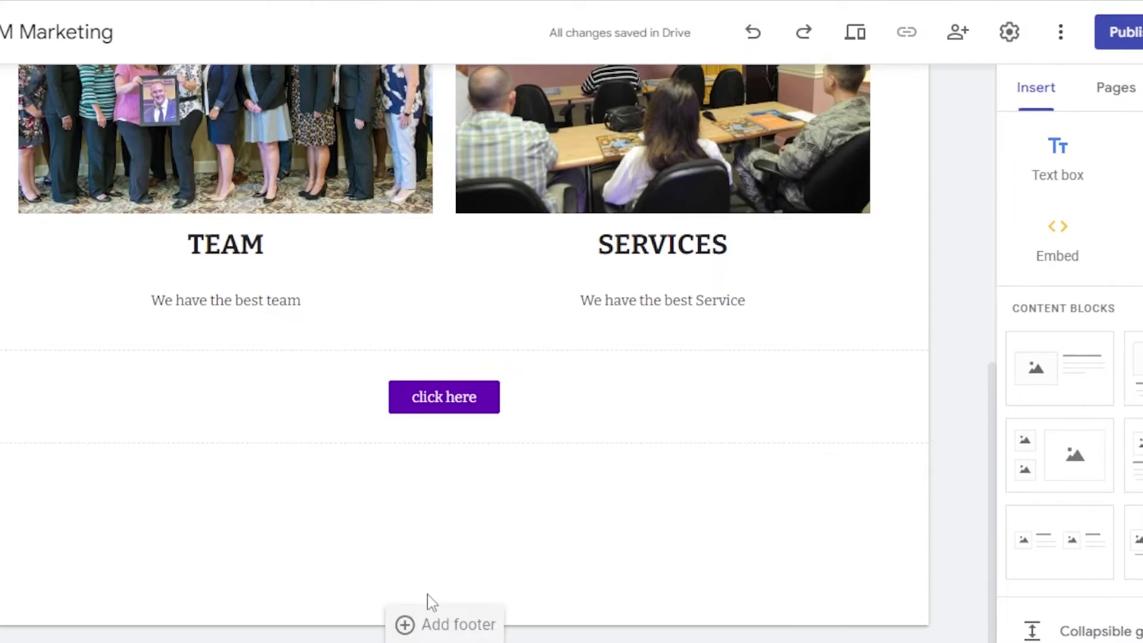
click(445, 622)
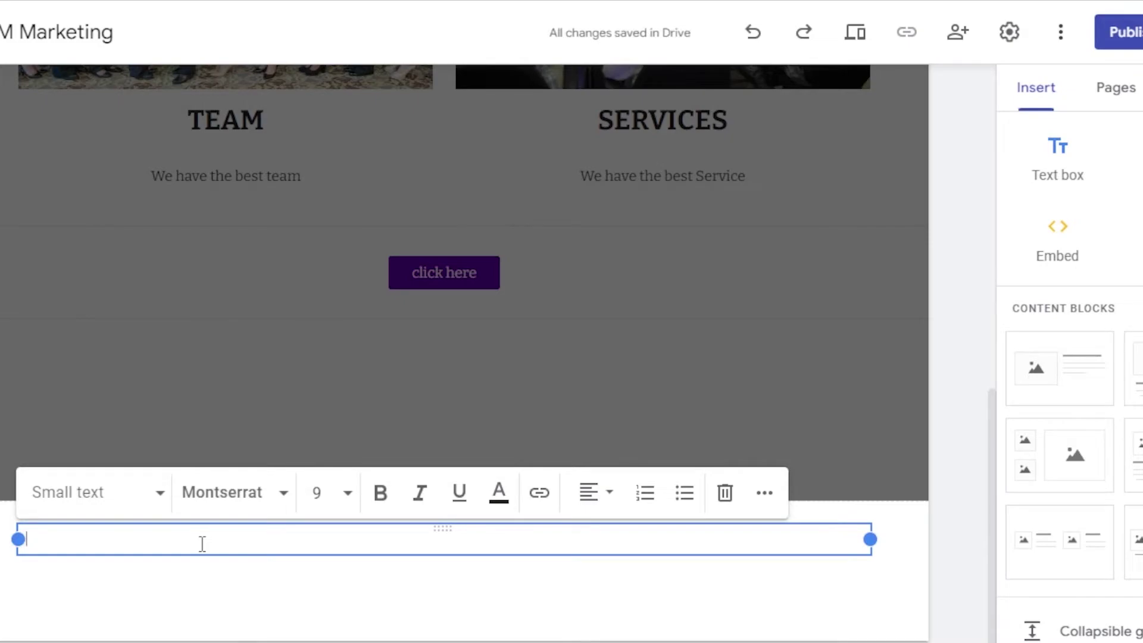
text(w)
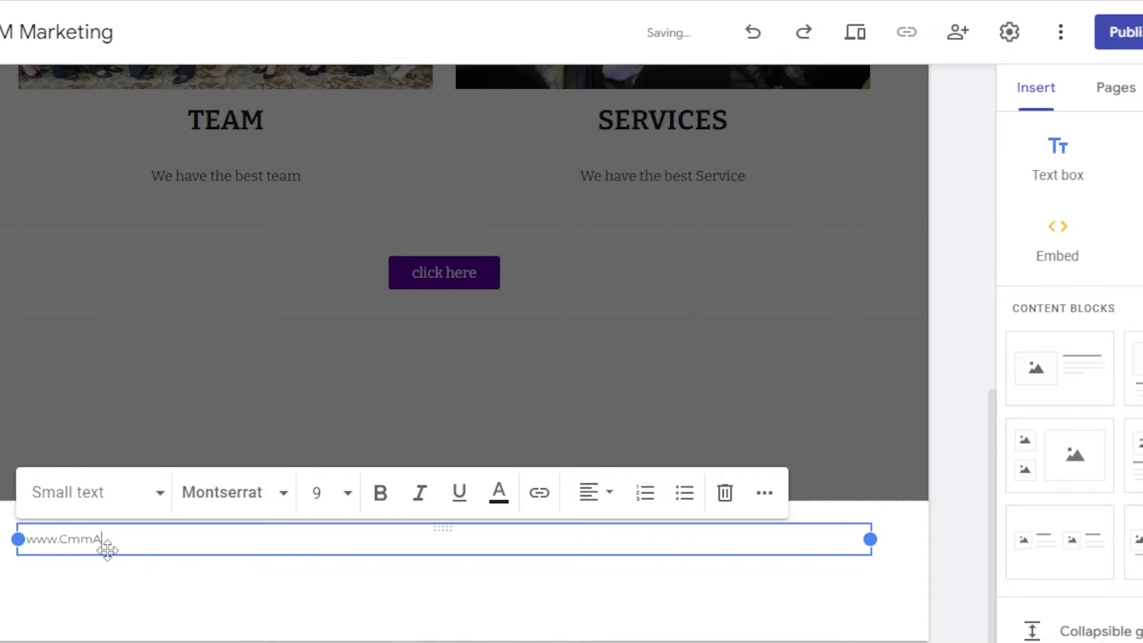
text(ww.Cmmarketing.com)
scroll(1063, 482, down, 8)
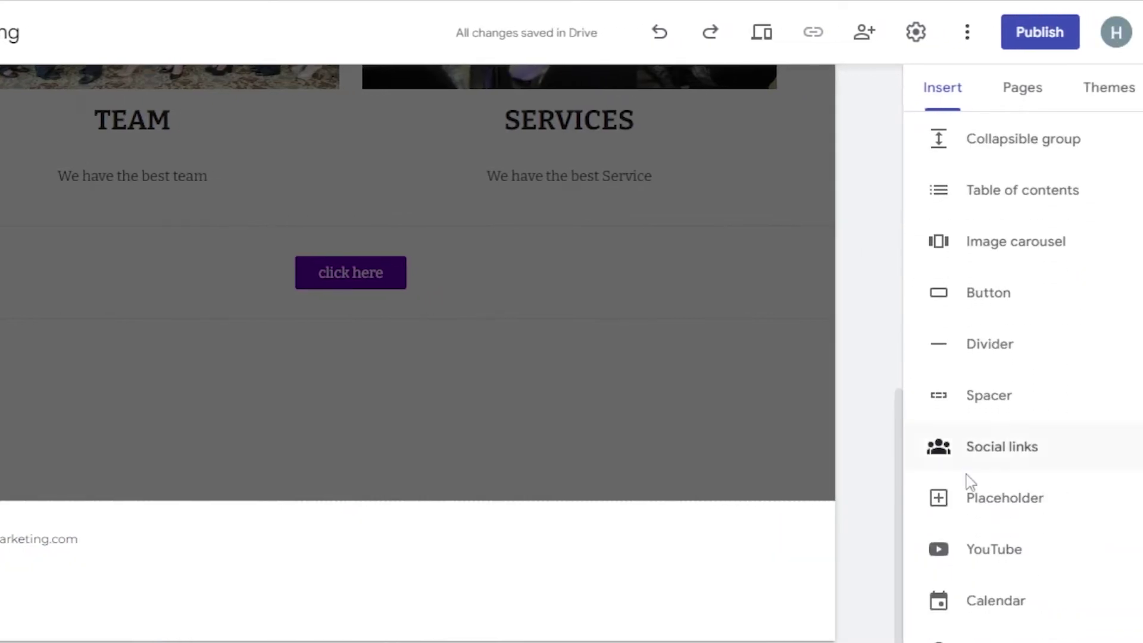
click(969, 458)
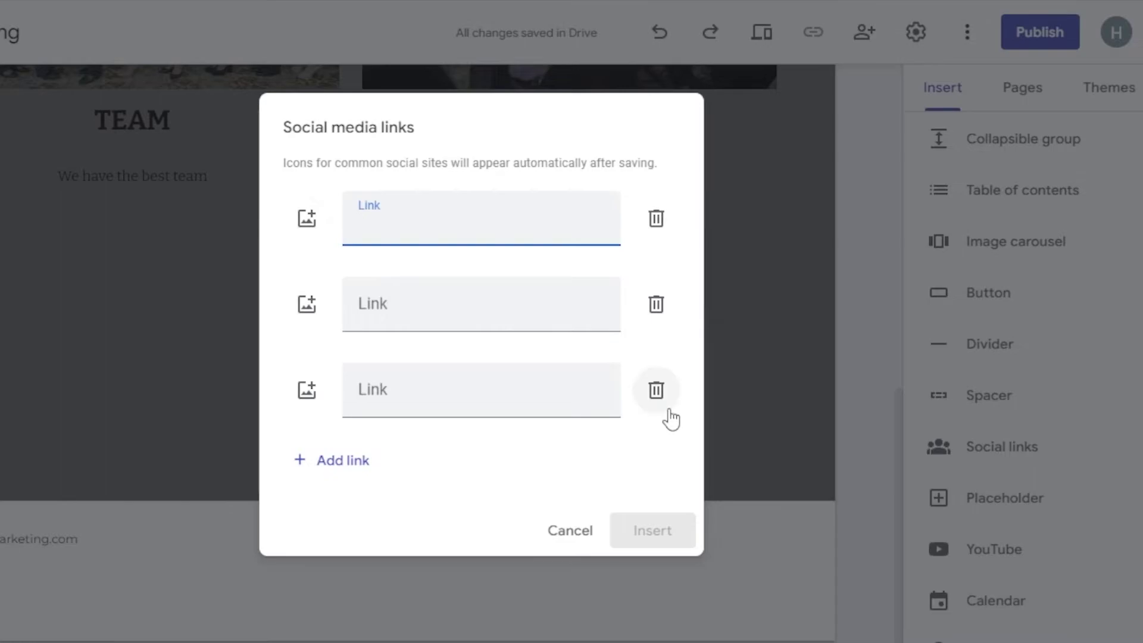
click(557, 532)
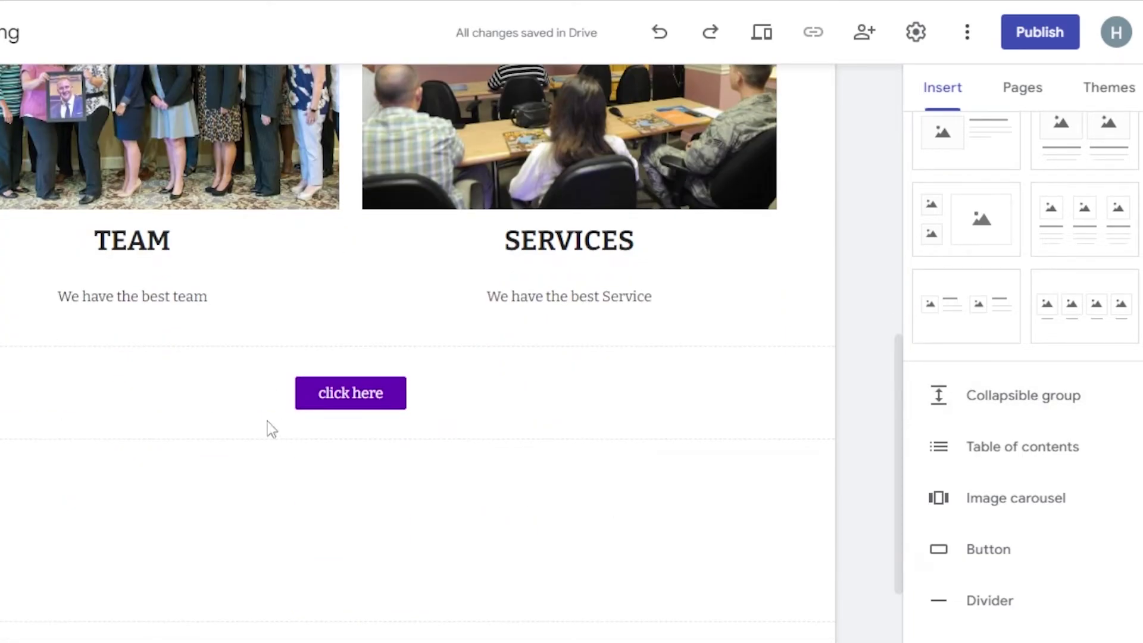
- Insert divider lines above and below the click here button, below the TEAM and SERVICES blocks
scroll(964, 307, down, 5)
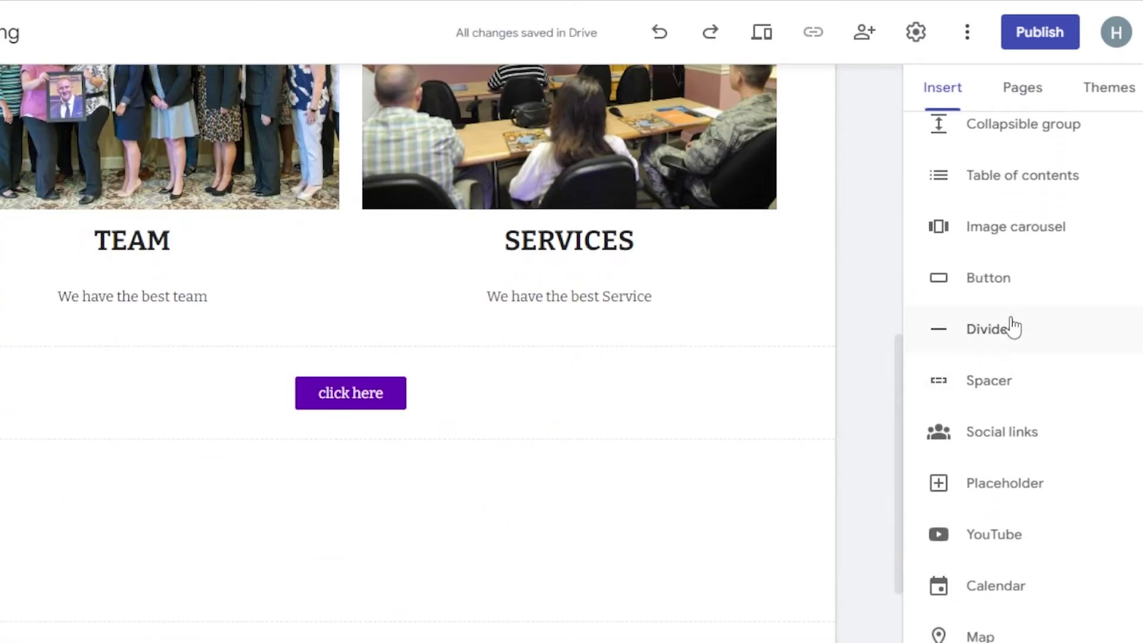
click(1010, 329)
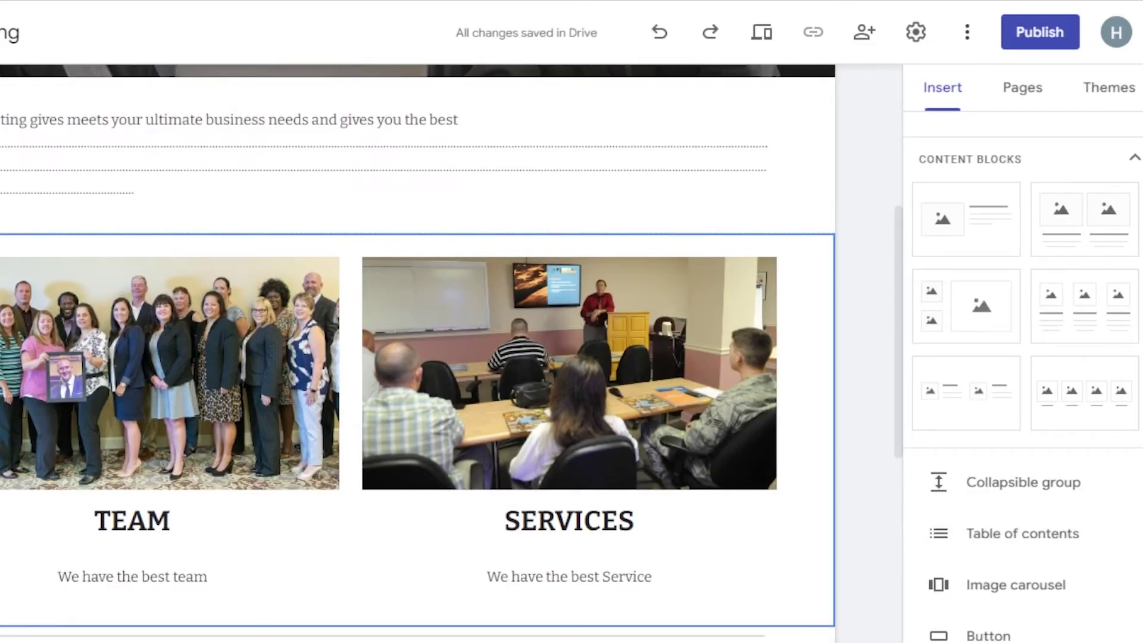
scroll(964, 476, down, 3)
click(965, 479)
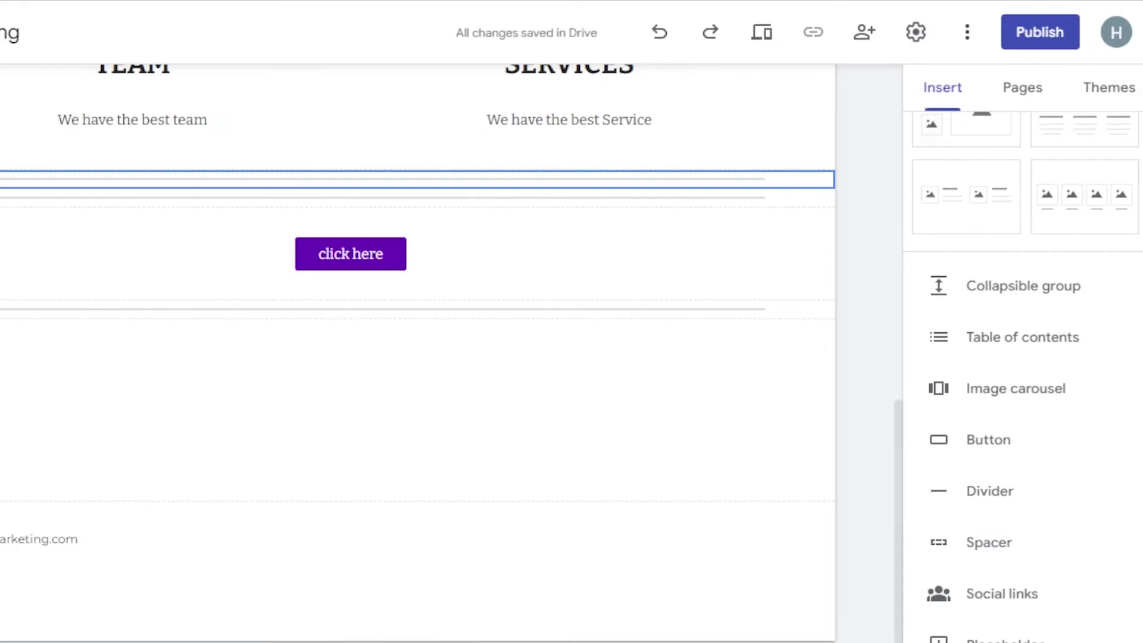
scroll(824, 329, up, 5)
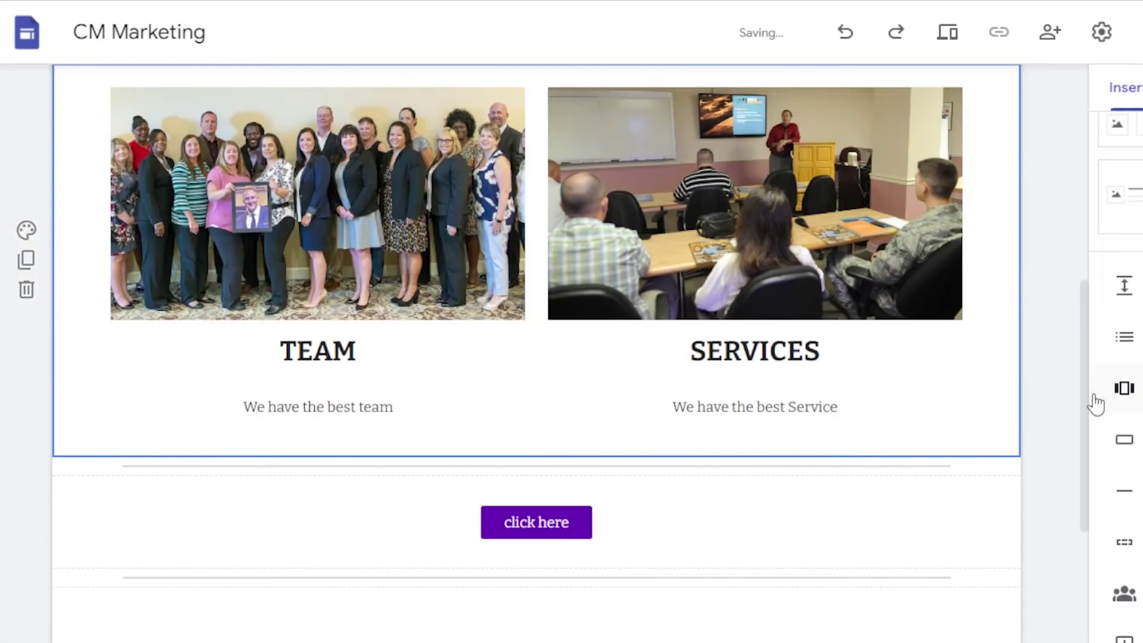
drag(1089, 413, 1082, 464)
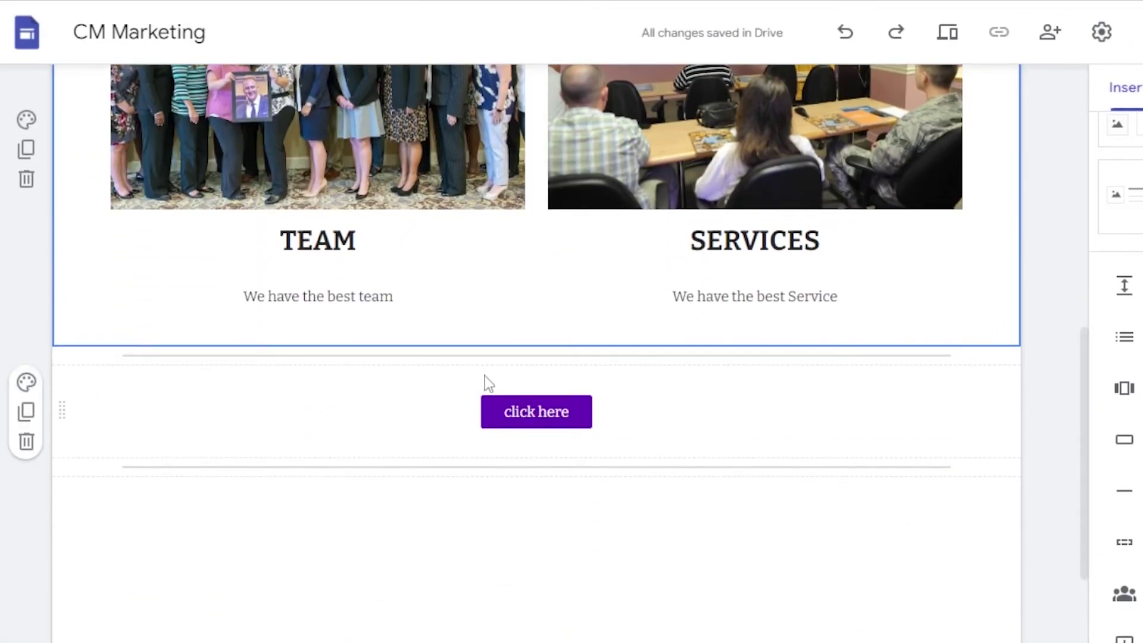
scroll(1081, 440, down, 2)
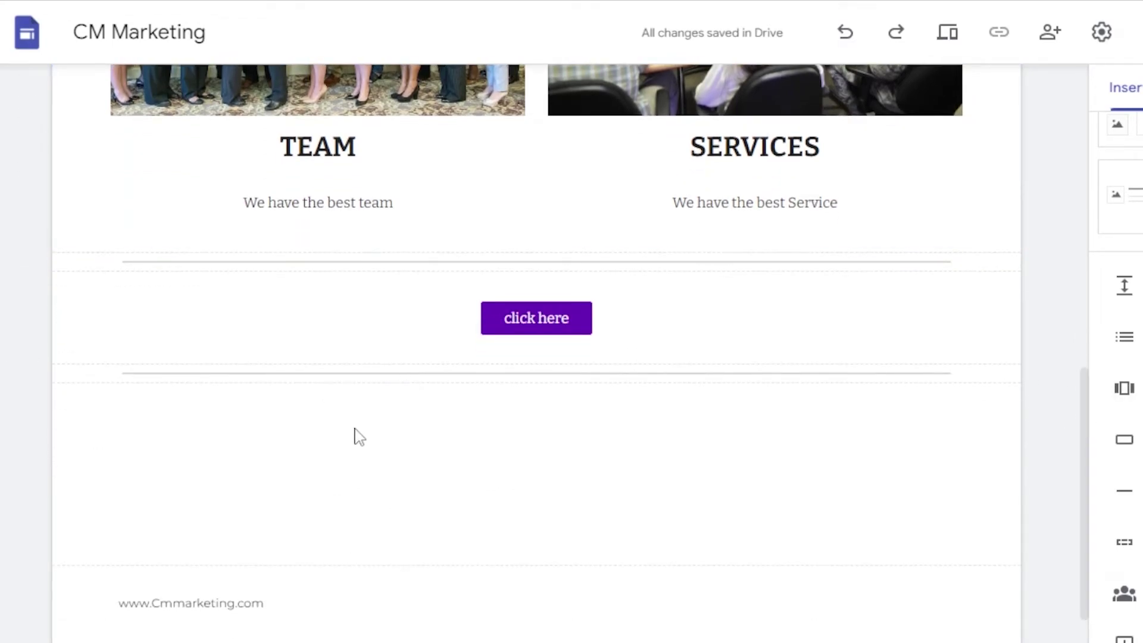
scroll(1086, 446, down, 2)
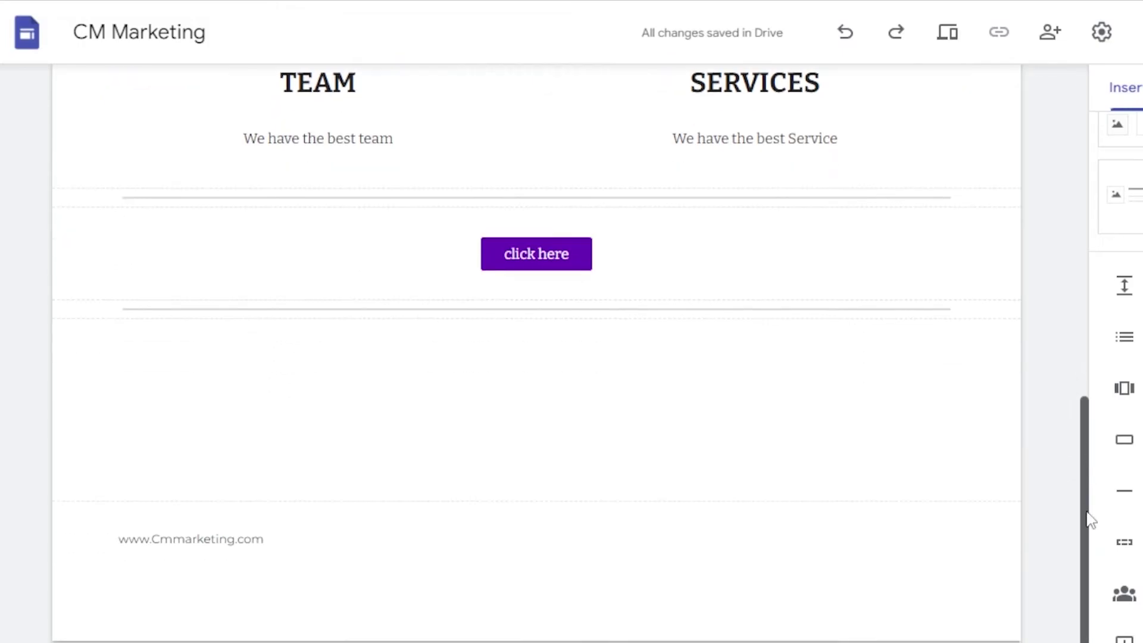
click(381, 585)
click(26, 508)
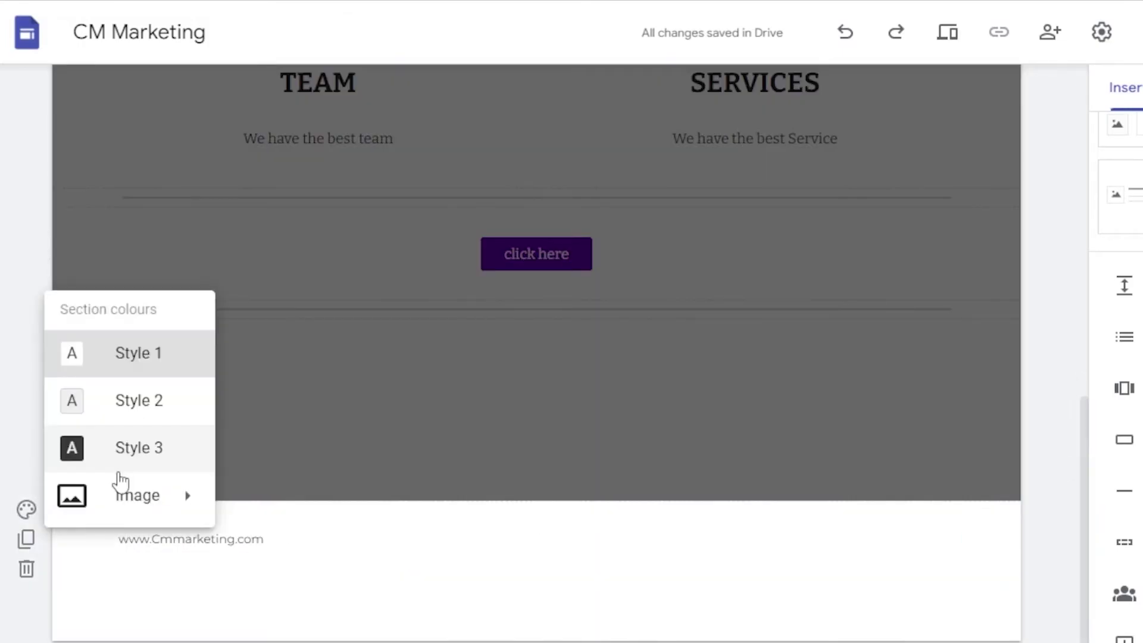
click(144, 455)
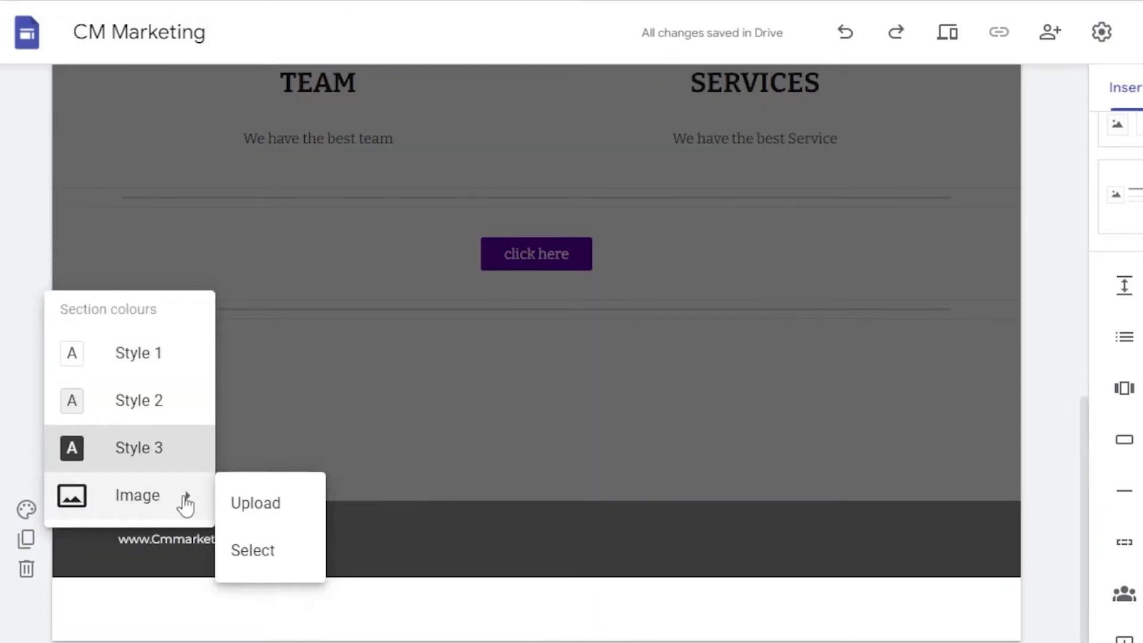
click(478, 459)
drag(1085, 492, 1067, 161)
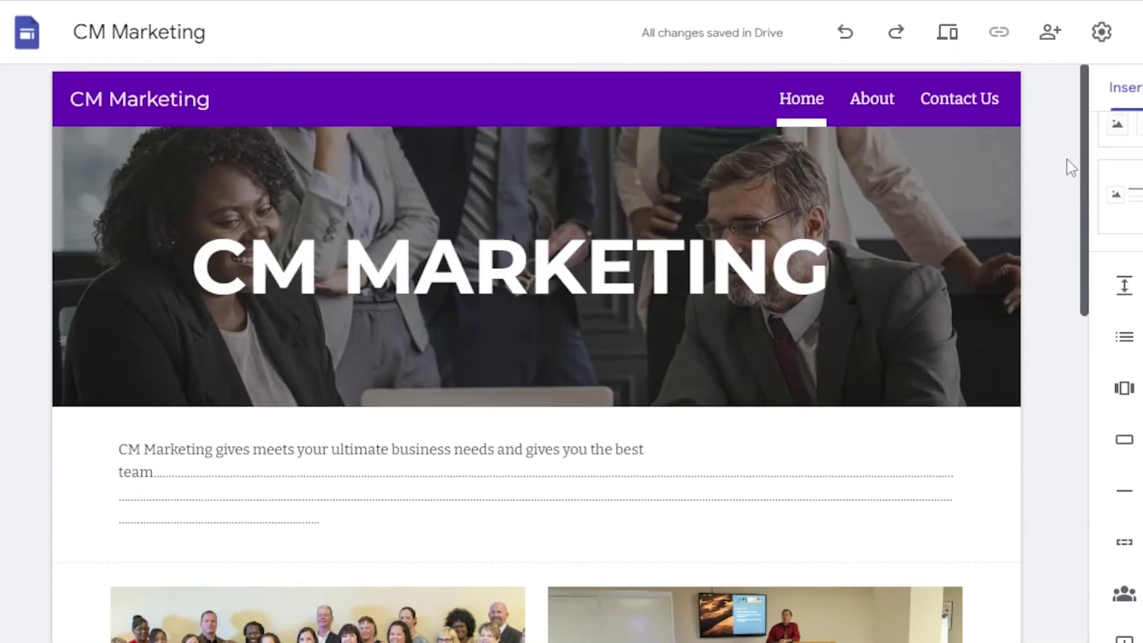
- On the About page, add an image-left, text-right content block and select its title
click(870, 101)
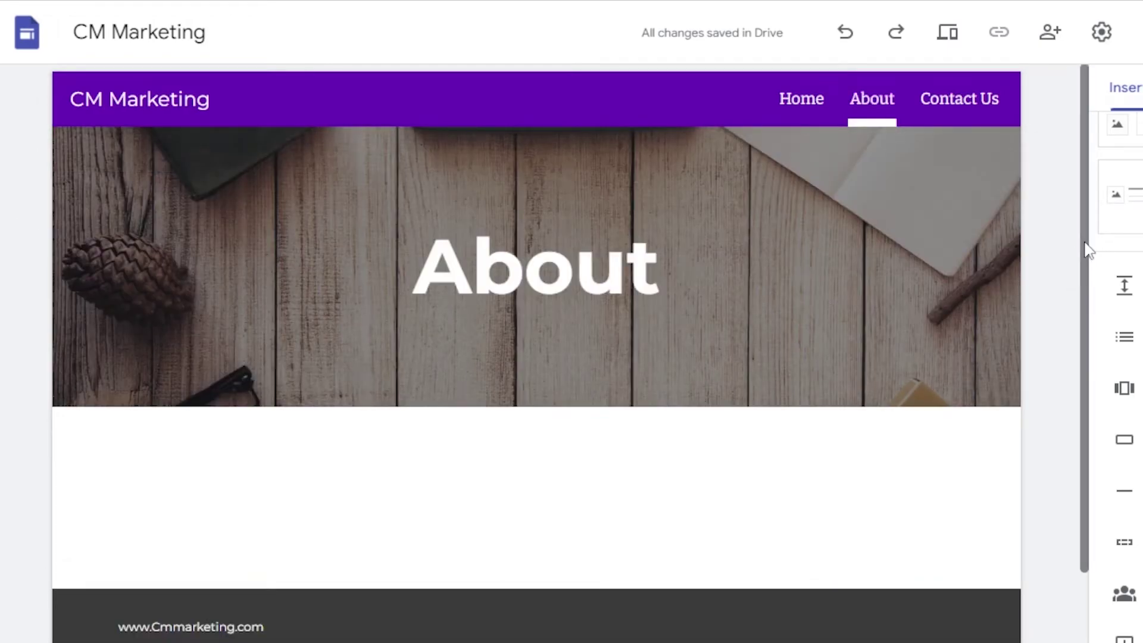
scroll(1084, 247, down, 1)
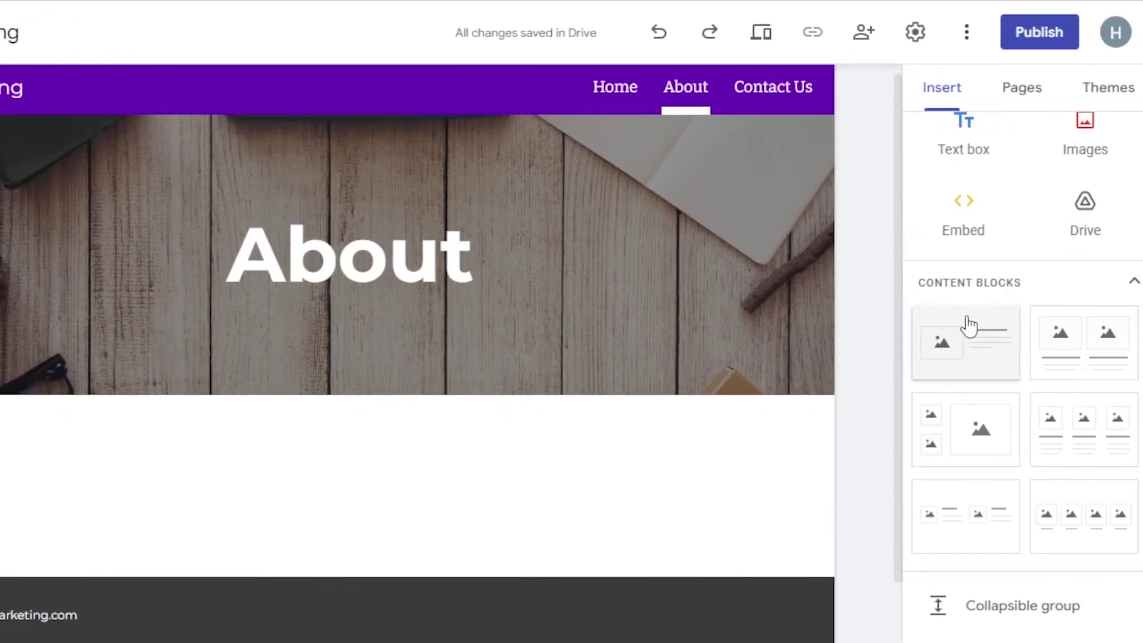
click(963, 330)
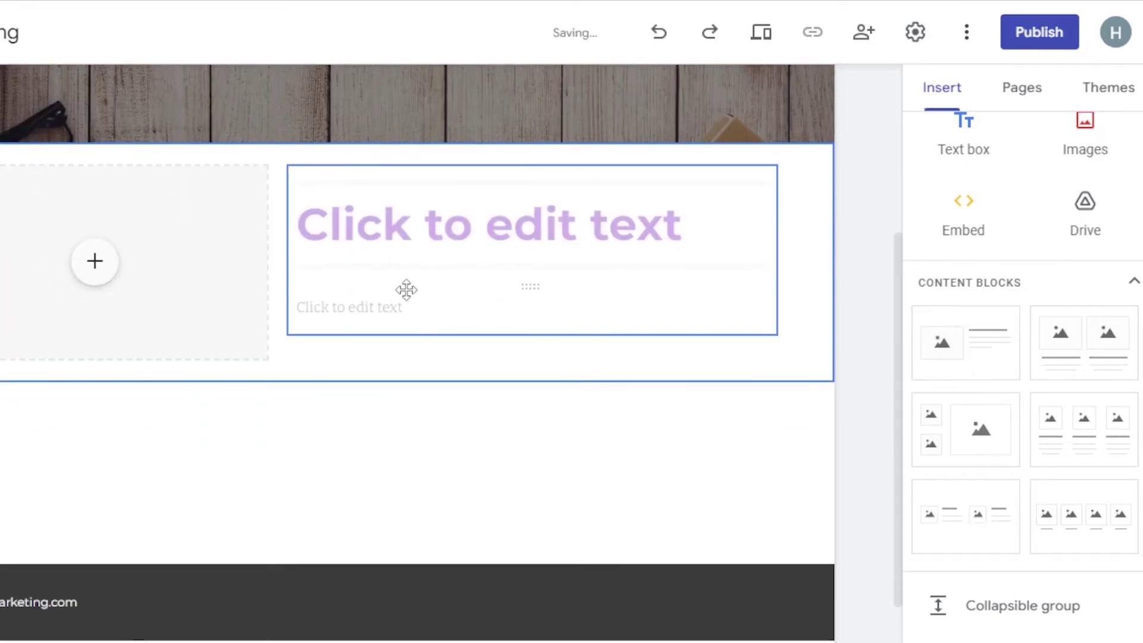
click(364, 248)
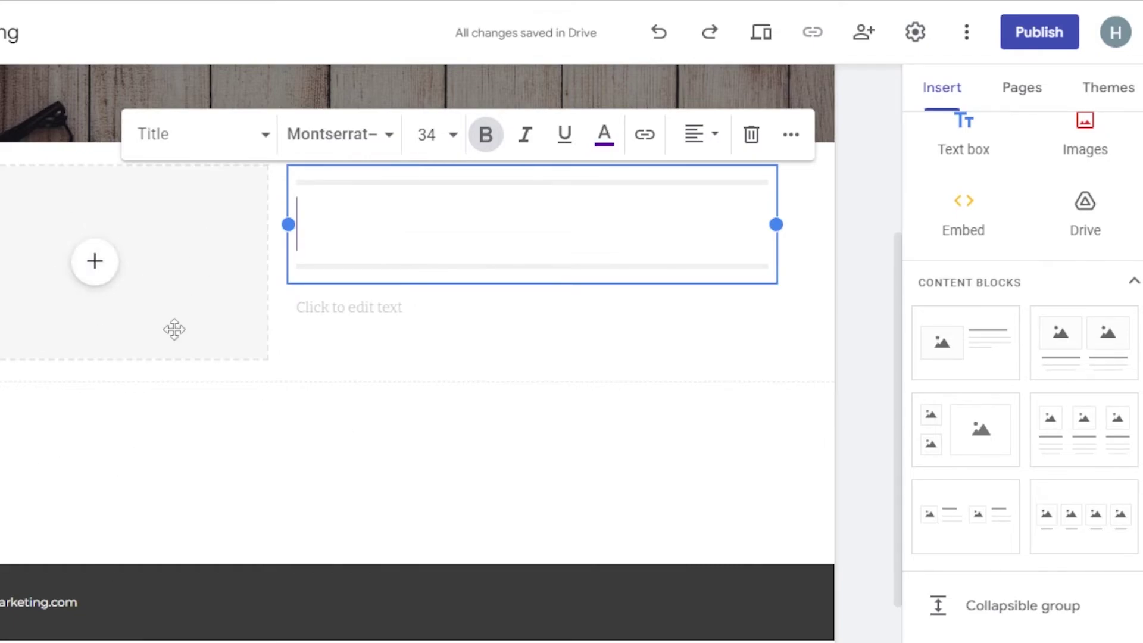
scroll(1033, 357, down, 2)
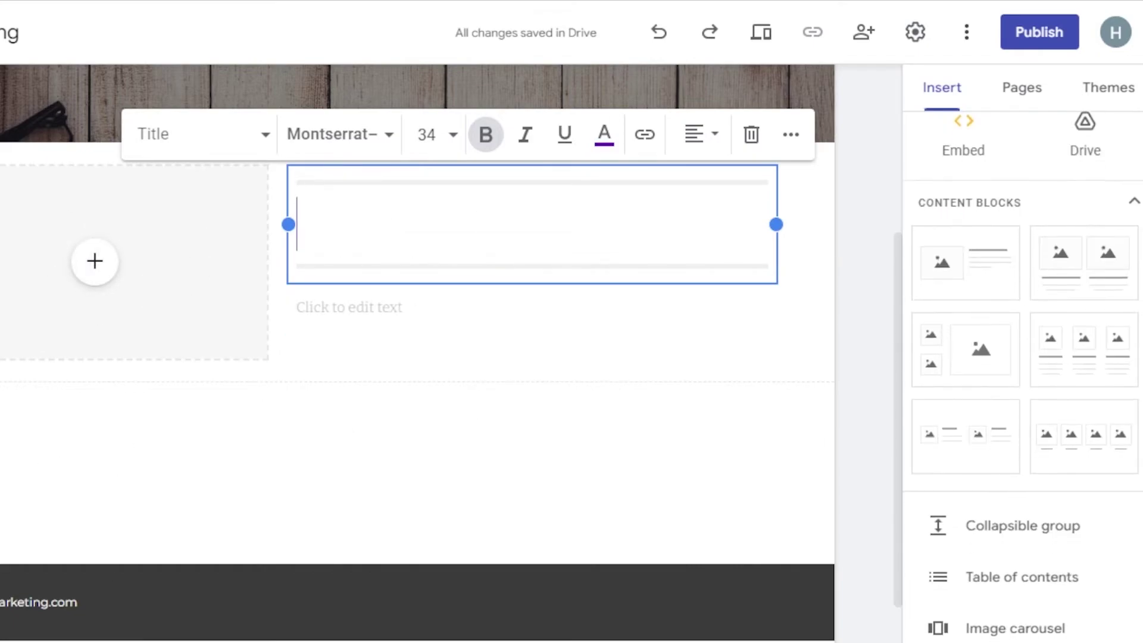
scroll(1032, 357, up, 2)
click(852, 212)
scroll(1066, 261, down, 10)
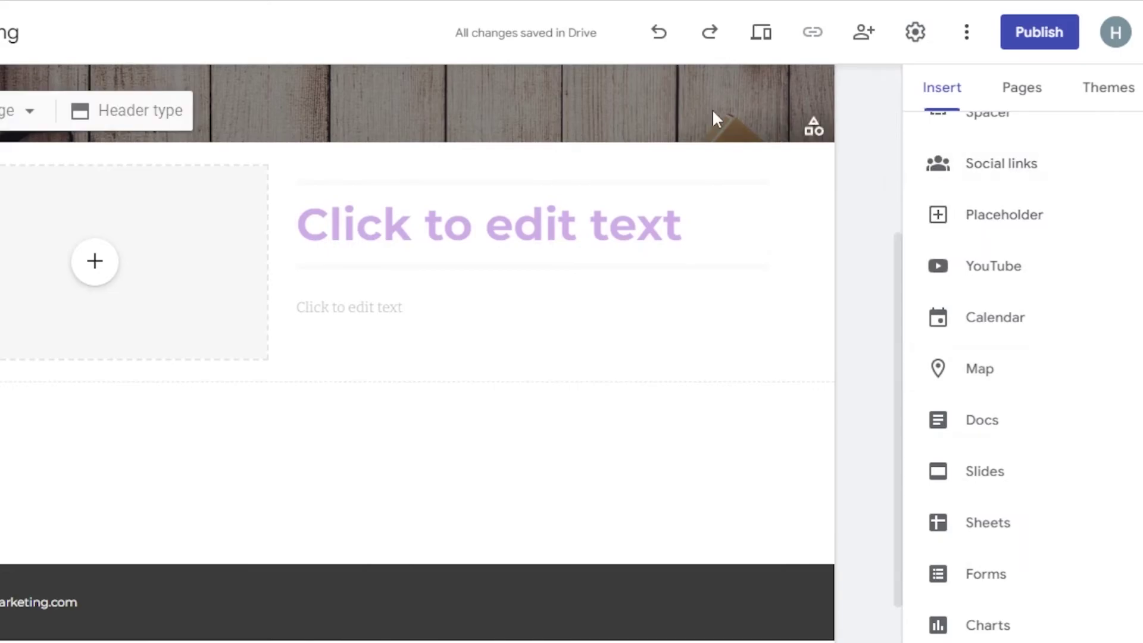
scroll(1024, 357, up, 8)
scroll(1024, 357, up, 5)
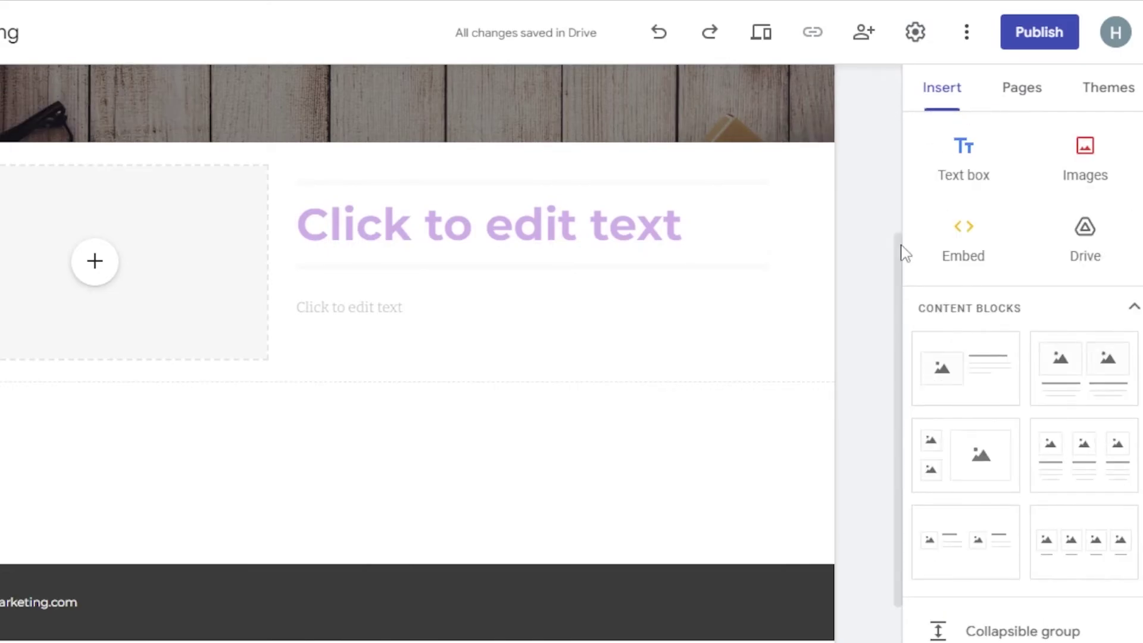
drag(900, 288, 905, 91)
- On the Contact Us page, look for a Google Form to embed and close the empty Forms picker
click(802, 95)
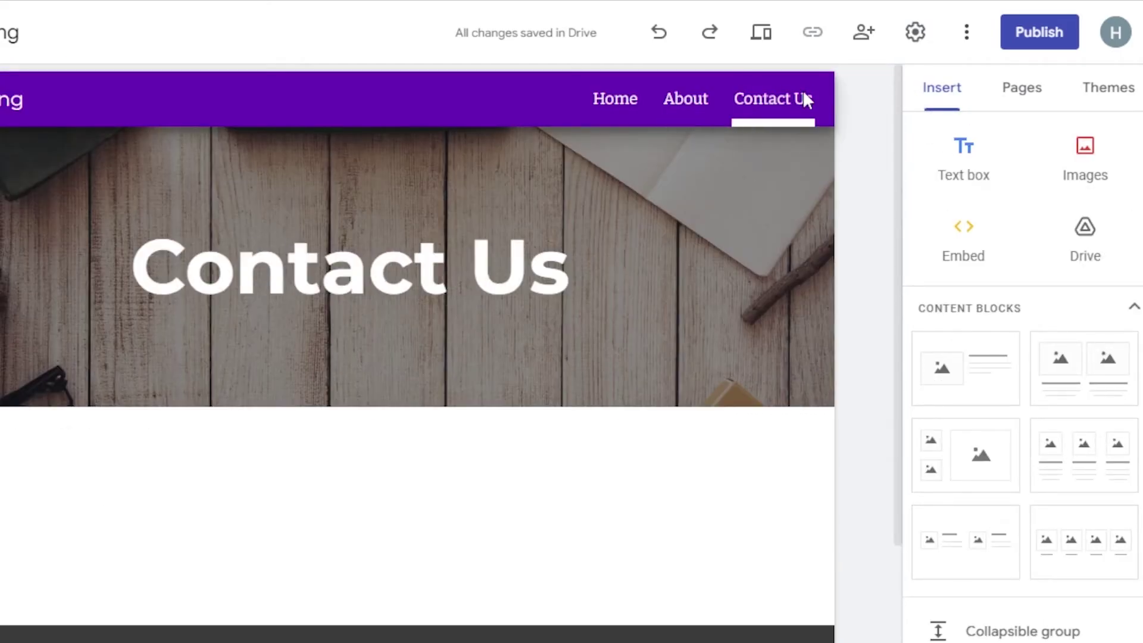
scroll(1024, 357, down, 8)
scroll(1080, 463, down, 5)
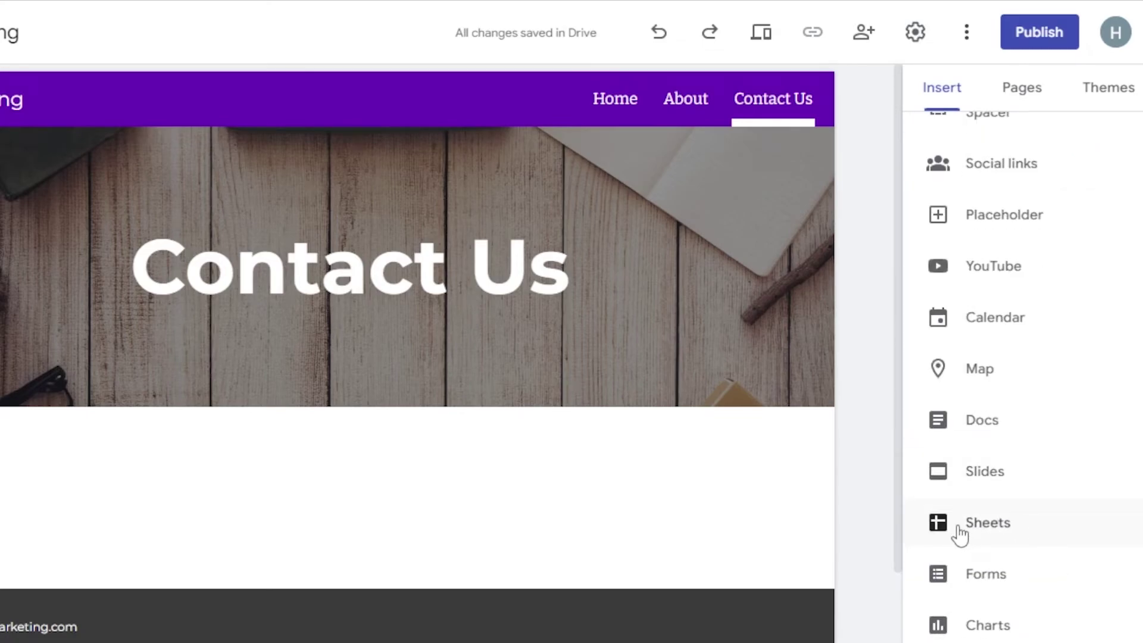
click(969, 568)
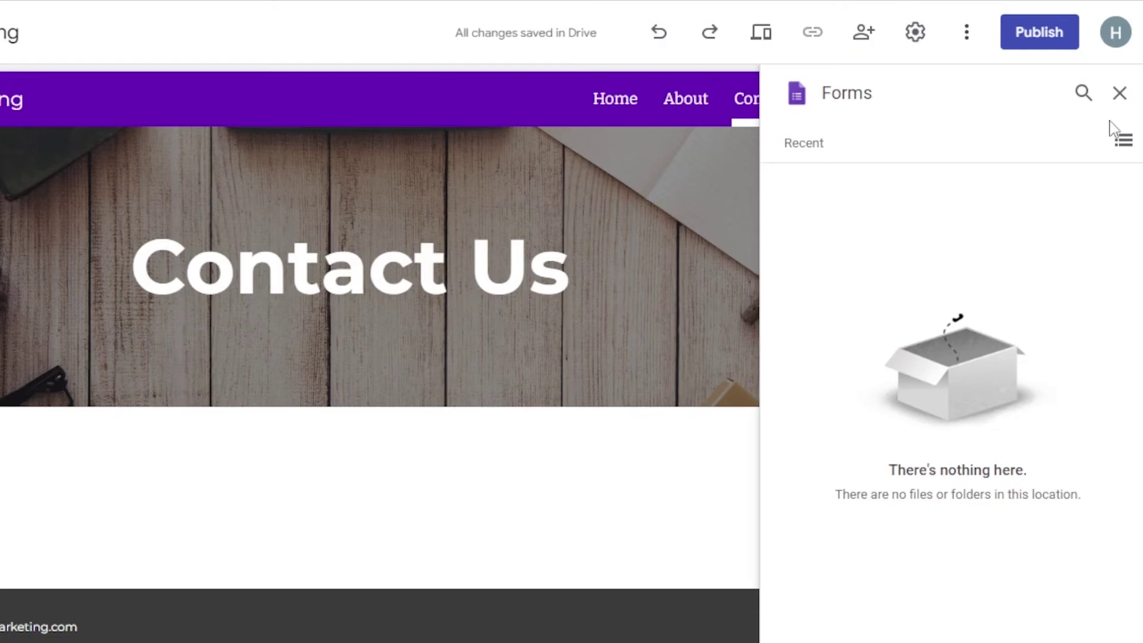
click(1118, 96)
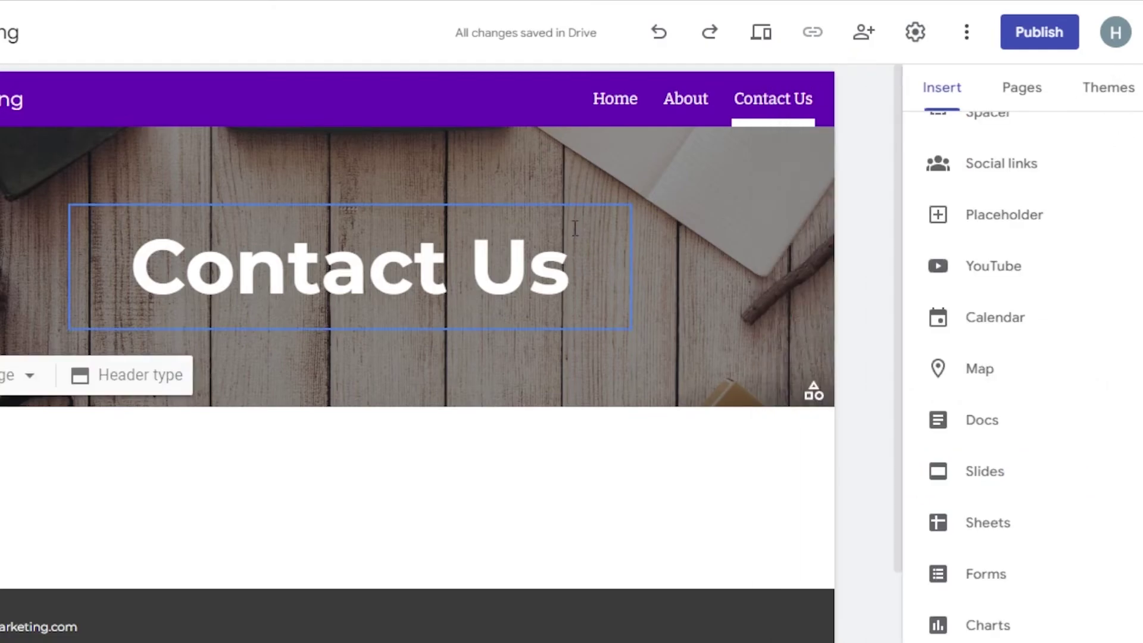
- Go back to the Home page, briefly opening and closing the Share with others dialog
click(631, 116)
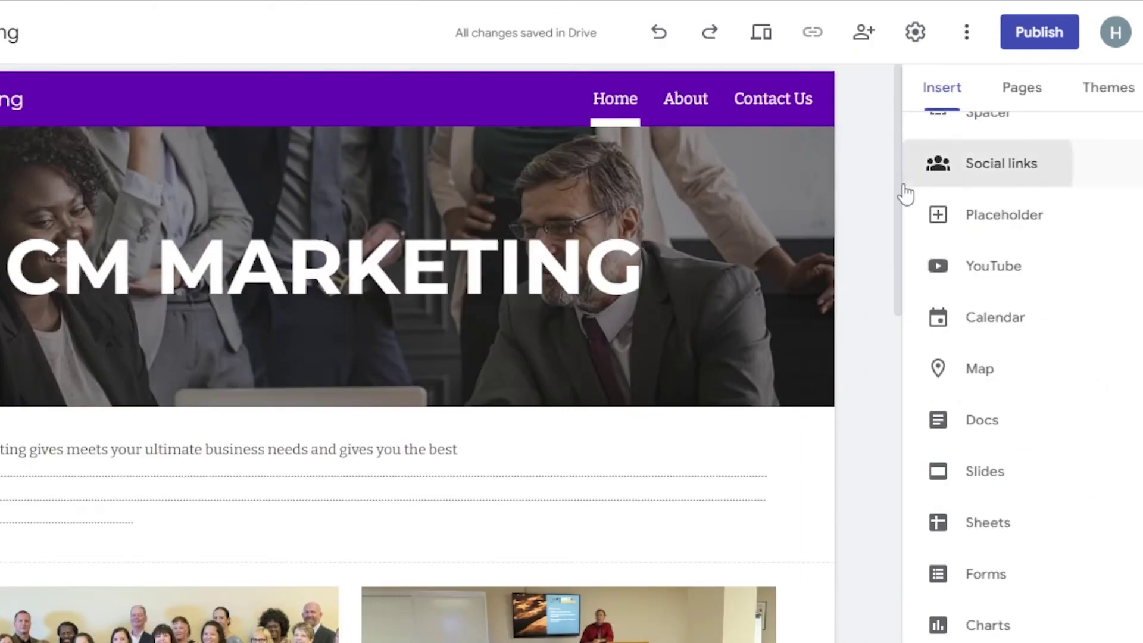
mouse_move(900, 194)
mouse_down()
mouse_move(890, 474)
mouse_move(888, 181)
mouse_up()
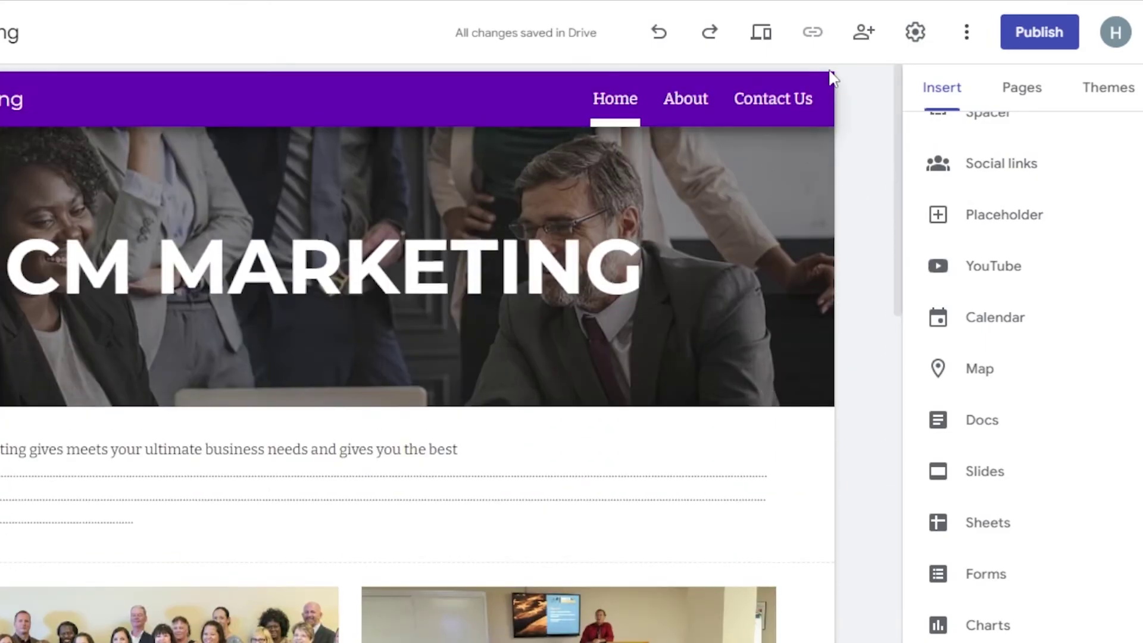
click(864, 35)
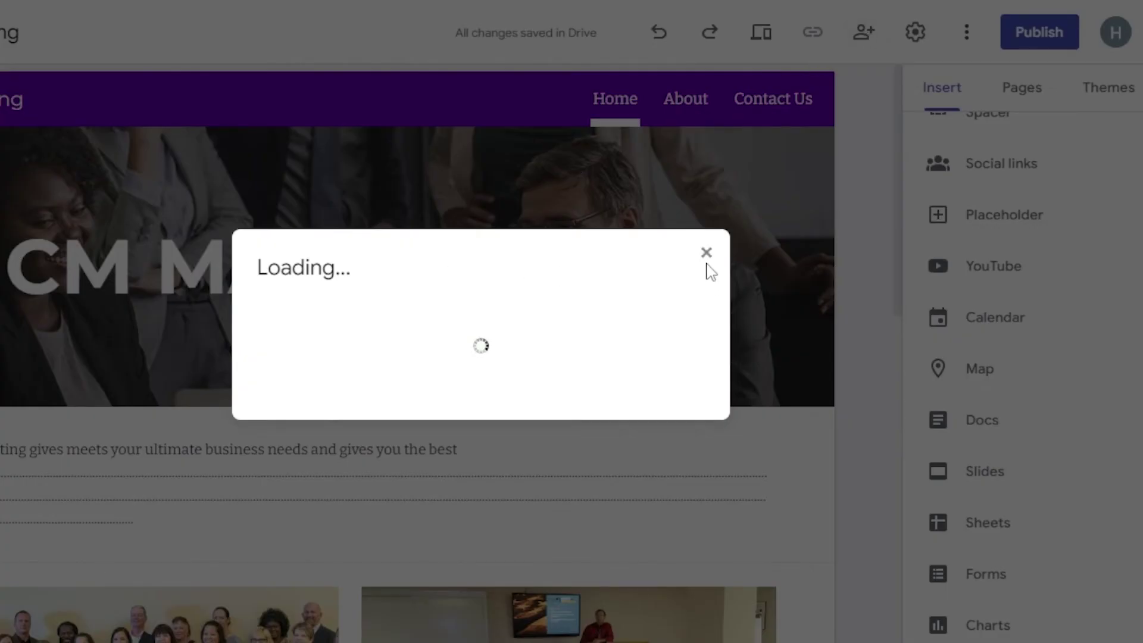
click(994, 177)
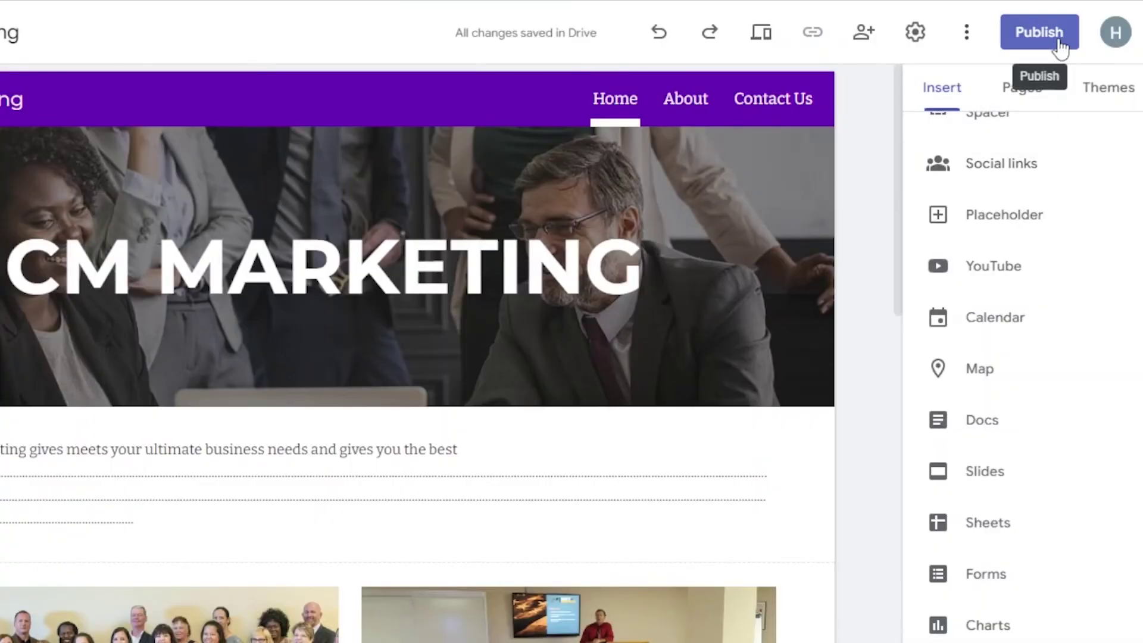
click(1046, 45)
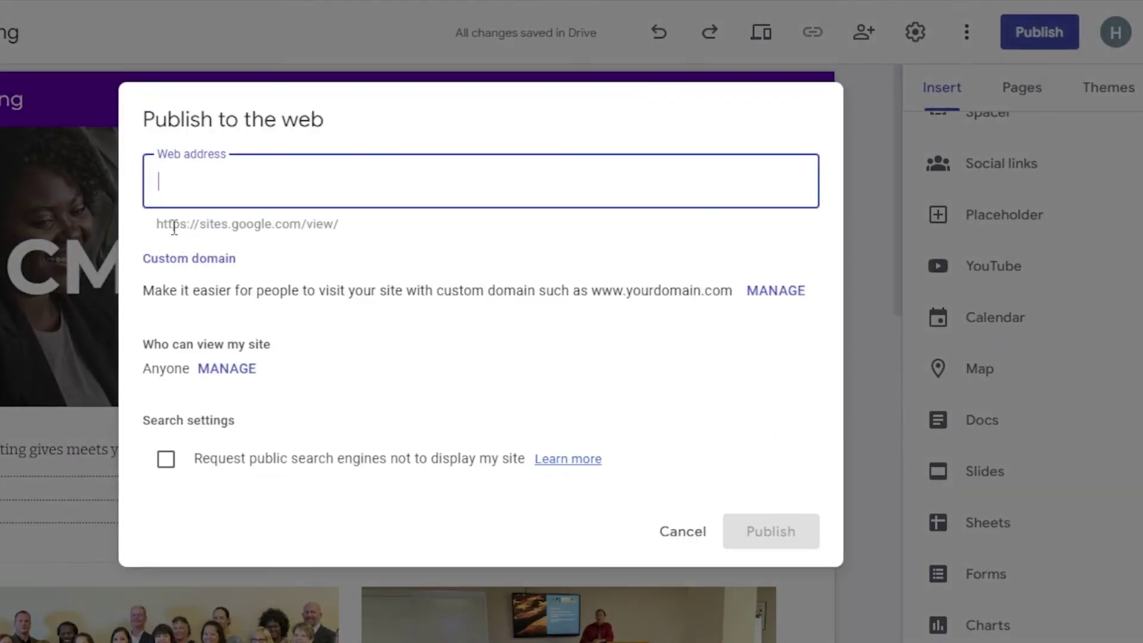
click(235, 226)
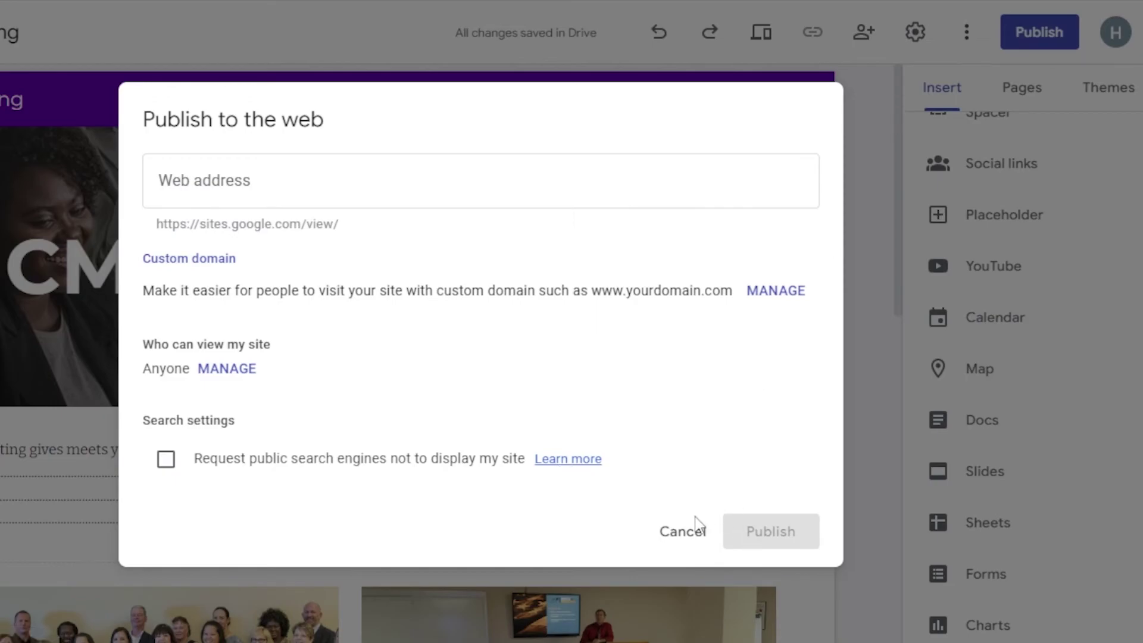
click(677, 538)
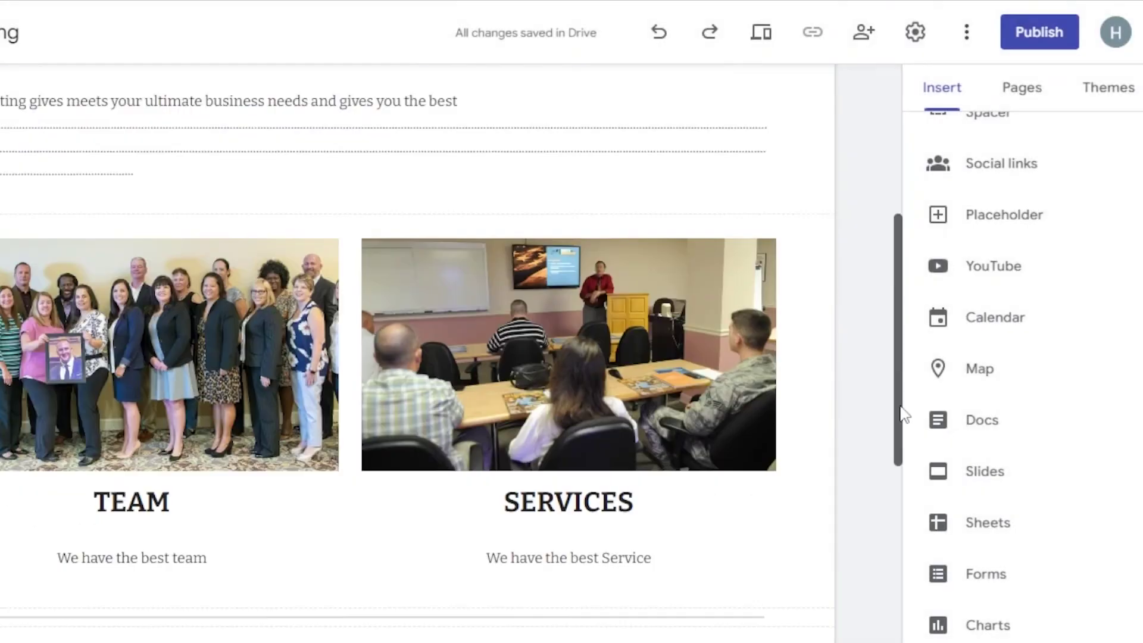